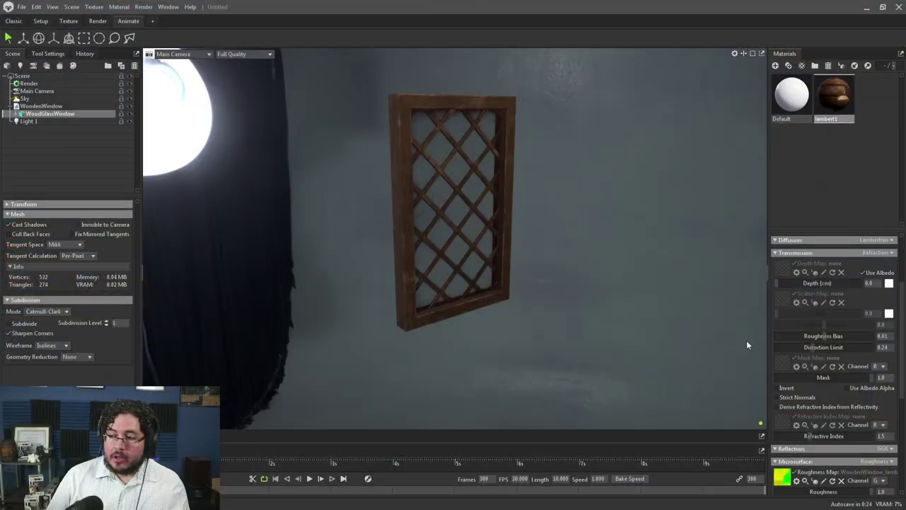
# - Examine the lattice window's glass, scratches and wood reflections from several angles and distances
pyautogui.click(597, 299)
pyautogui.keyDown('alt'); pyautogui.moveTo(571, 304); pyautogui.dragTo(538, 290); pyautogui.keyUp('alt')
pyautogui.keyDown('alt'); pyautogui.moveTo(537, 289); pyautogui.dragTo(596, 296, button='right'); pyautogui.keyUp('alt')
pyautogui.keyDown('alt'); pyautogui.moveTo(597, 296); pyautogui.dragTo(337, 223); pyautogui.keyUp('alt')
pyautogui.moveTo(338, 224); pyautogui.dragTo(343, 248, button='middle')
pyautogui.moveTo(343, 247); pyautogui.dragTo(406, 275, button='right')
pyautogui.moveTo(406, 275); pyautogui.dragTo(479, 271)
pyautogui.moveTo(384, 129); pyautogui.dragTo(412, 234)
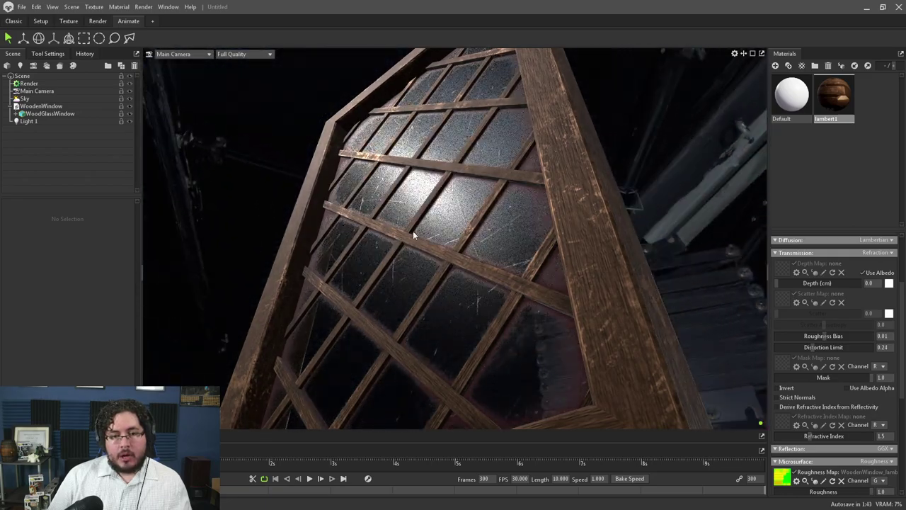
pyautogui.moveTo(479, 240); pyautogui.dragTo(533, 263)
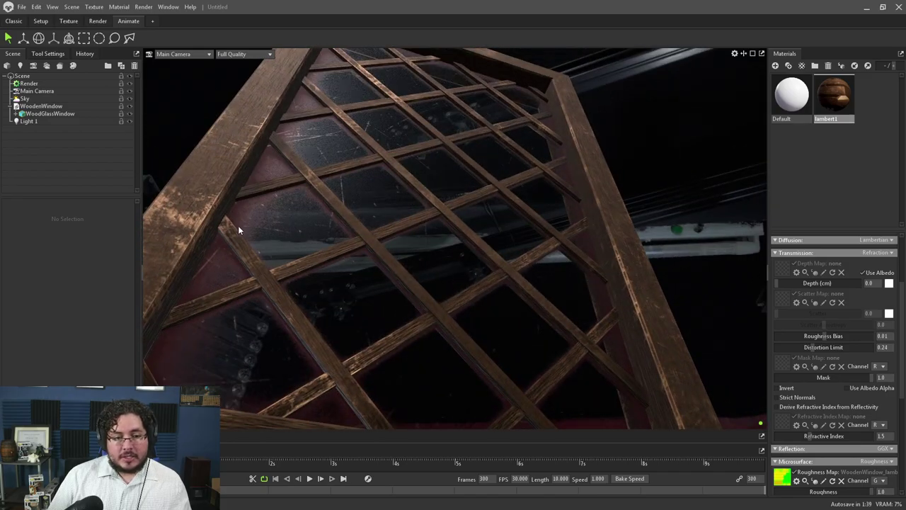
pyautogui.moveTo(255, 227); pyautogui.dragTo(449, 255)
pyautogui.click(427, 210)
# - Switch to Adobe Substance 3D Painter and view the window model from the front
pyautogui.hotkey('alt', 'Tab')
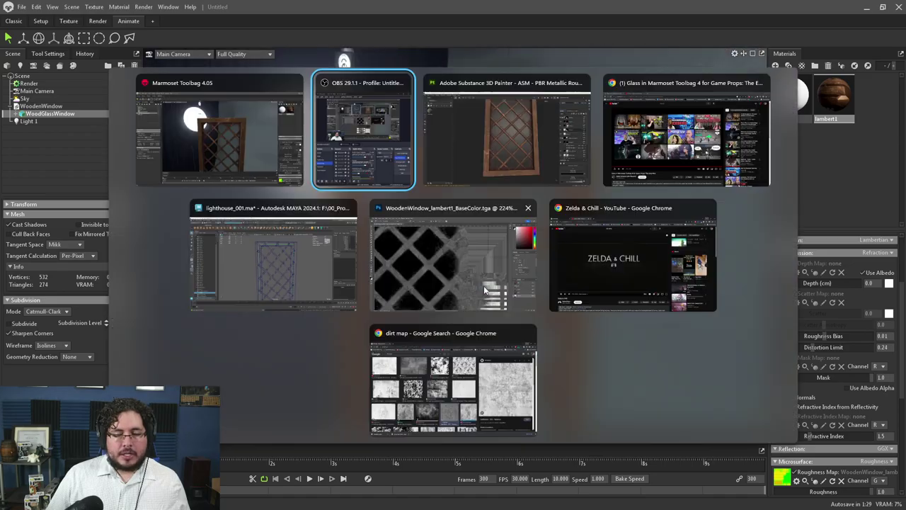
pyautogui.click(505, 172)
pyautogui.click(701, 78)
pyautogui.keyDown('alt'); pyautogui.moveTo(505, 238); pyautogui.dragTo(585, 260); pyautogui.keyUp('alt')
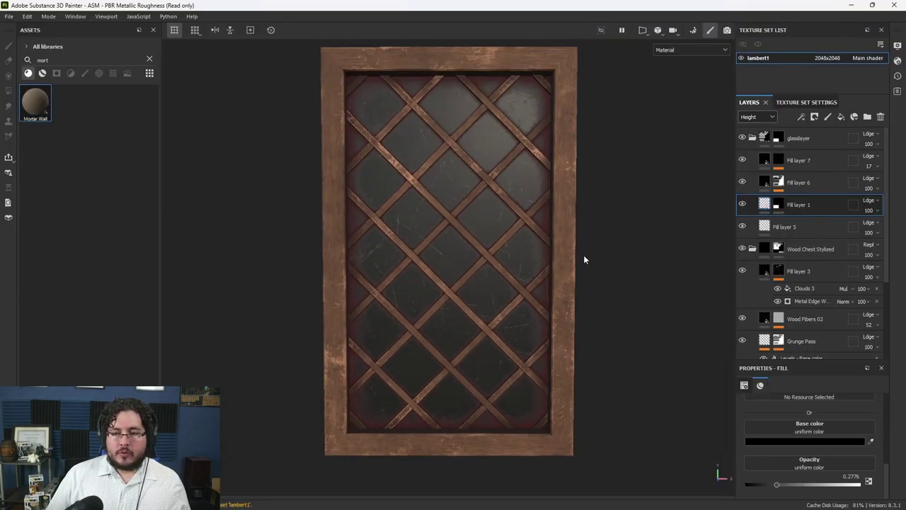
# - Collapse the Wood Chest Stylized and glasslayer groups, keeping the wood group visible and the glass group hidden
pyautogui.click(742, 248)
pyautogui.click(753, 249)
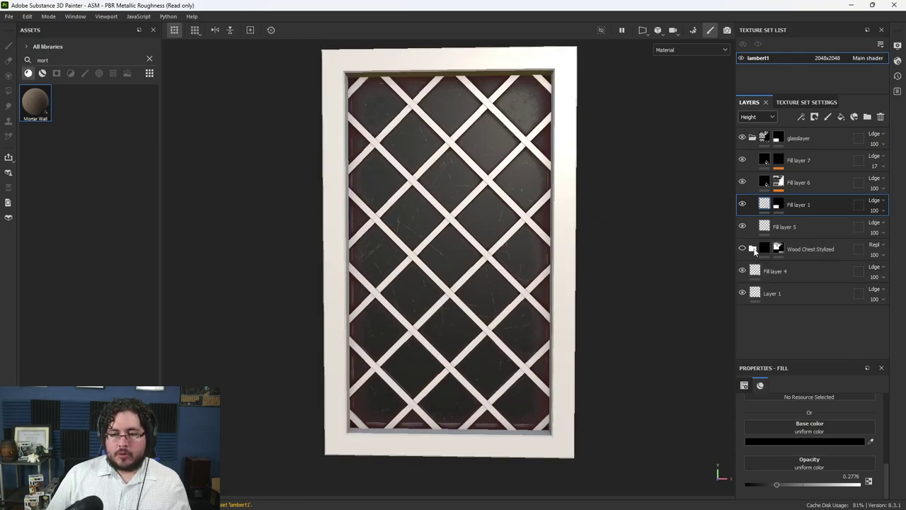
pyautogui.click(752, 139)
pyautogui.keyDown('alt'); pyautogui.moveTo(588, 187); pyautogui.dragTo(730, 187); pyautogui.keyUp('alt')
pyautogui.click(742, 160)
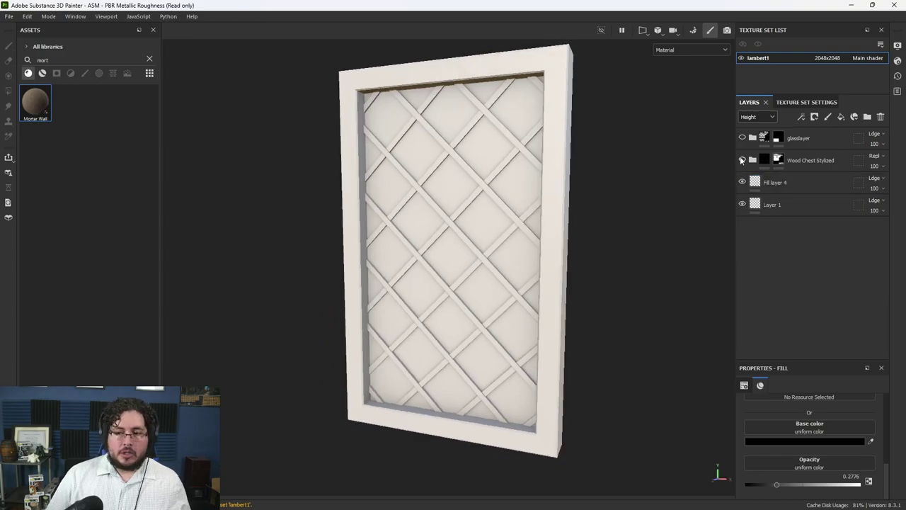
# - Inspect the wood material on the frame and lattice, and look into the Wood Chest Stylized group
pyautogui.keyDown('alt'); pyautogui.moveTo(573, 236); pyautogui.dragTo(605, 218); pyautogui.keyUp('alt')
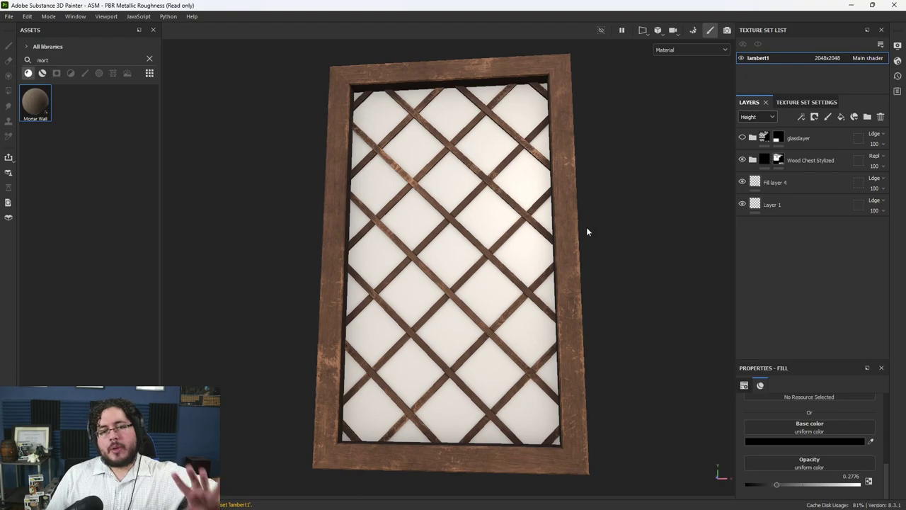
pyautogui.click(751, 161)
pyautogui.moveTo(567, 225)
pyautogui.keyDown('alt'); pyautogui.mouseDown()
pyautogui.moveTo(473, 217)
pyautogui.moveTo(581, 233)
pyautogui.mouseUp(); pyautogui.keyUp('alt')
pyautogui.keyDown('alt'); pyautogui.moveTo(581, 233); pyautogui.dragTo(662, 259, button='right'); pyautogui.keyUp('alt')
pyautogui.click(753, 160)
pyautogui.keyDown('alt'); pyautogui.moveTo(513, 207); pyautogui.dragTo(507, 228, button='middle'); pyautogui.keyUp('alt')
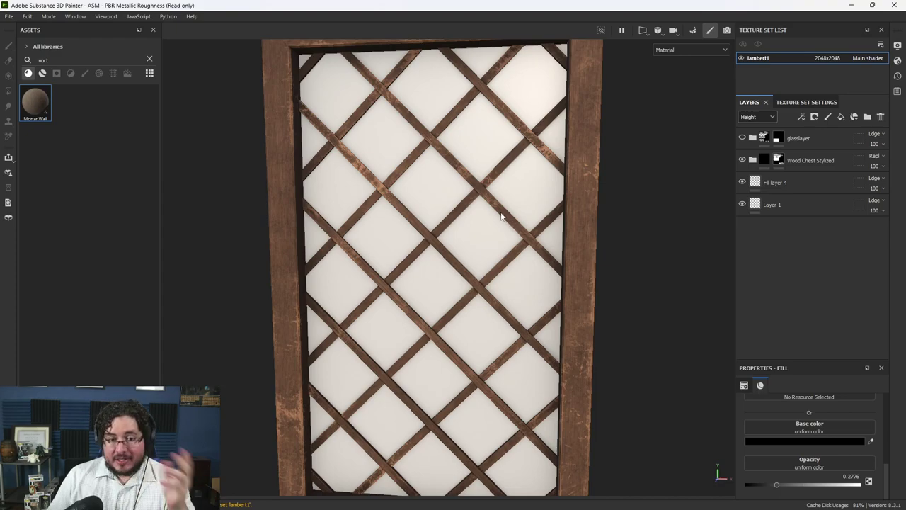
# - Check the main shader settings and locate pbr-metal-rough-with-alpha-blending among the available shaders
pyautogui.click(898, 63)
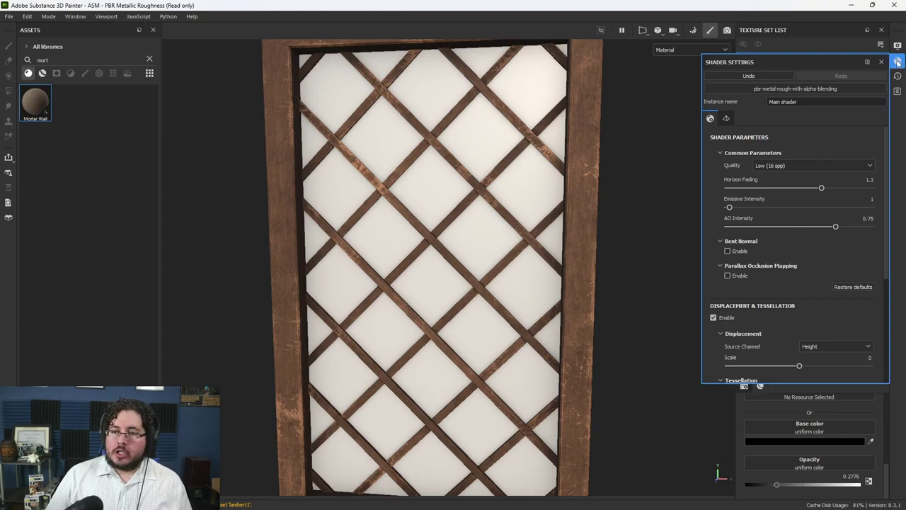
pyautogui.click(806, 92)
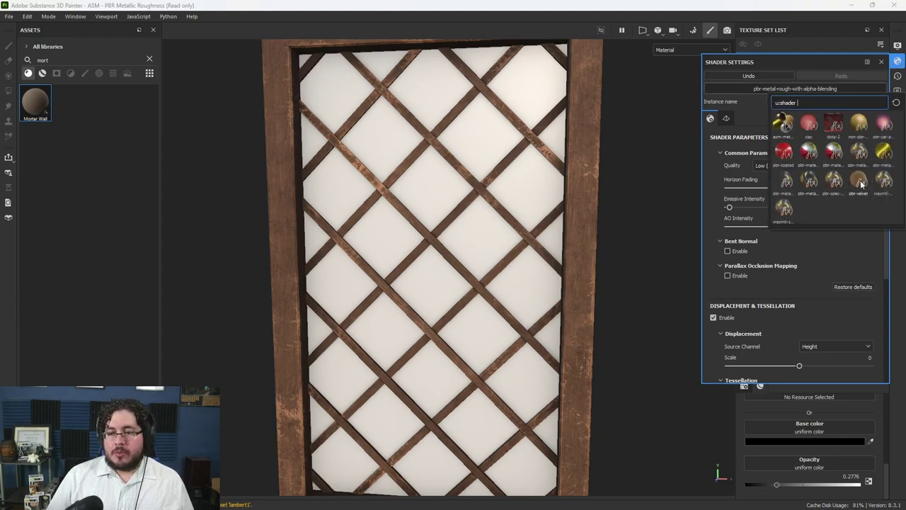
pyautogui.moveTo(785, 182)
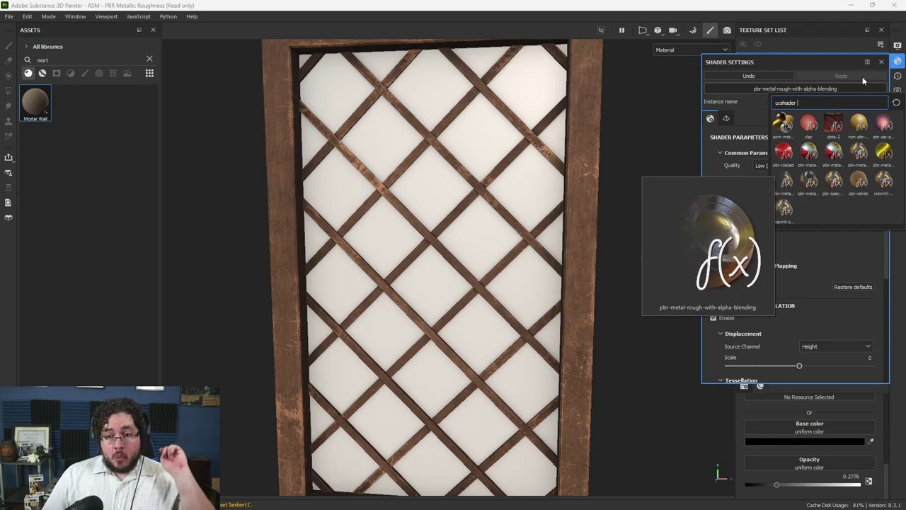
pyautogui.click(881, 63)
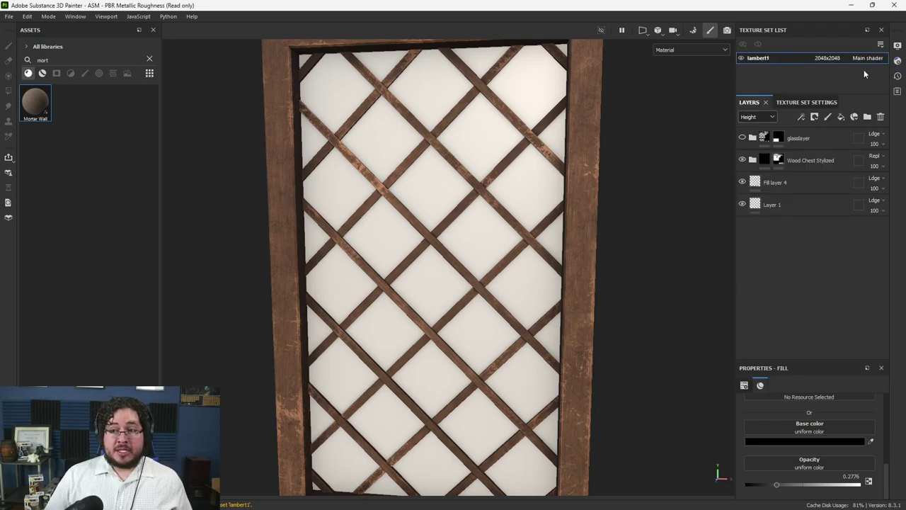
# - Show and expand the glasslayer group, and replace Fill layer 1 inside it with a new fill layer
pyautogui.click(742, 138)
pyautogui.click(752, 138)
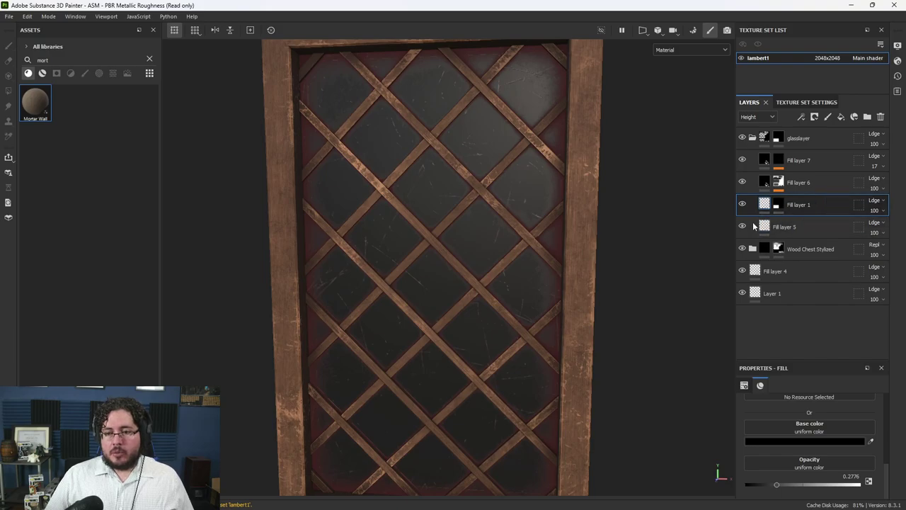
pyautogui.click(742, 205)
pyautogui.click(742, 204)
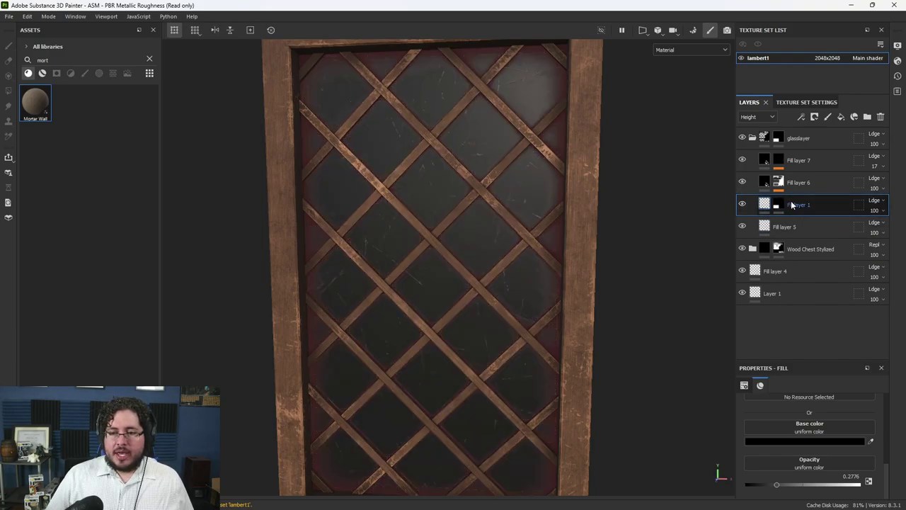
pyautogui.press('Delete')
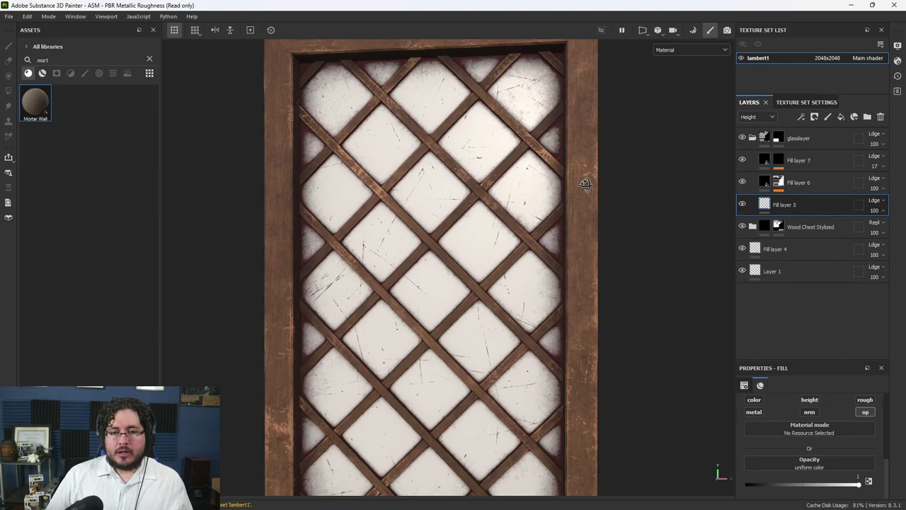
pyautogui.click(841, 117)
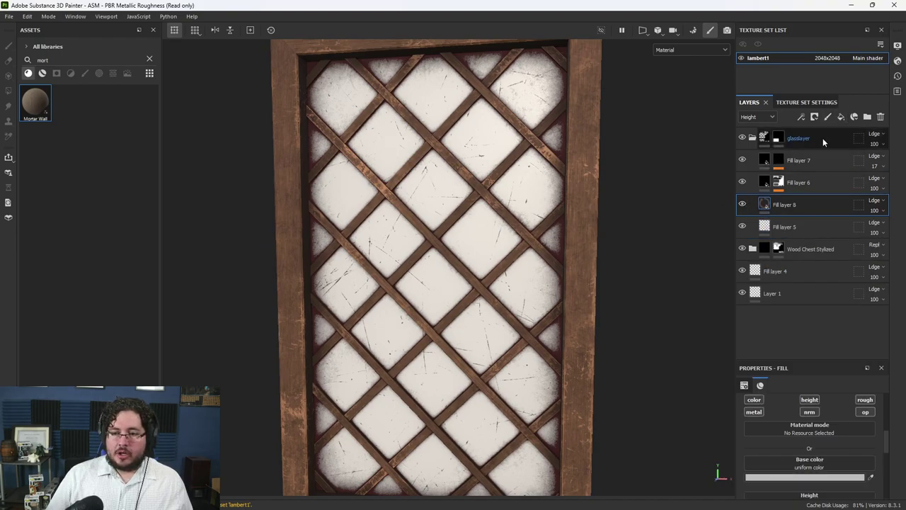
# - Check the texture set's channel list for Opacity, and set the layer stack to show the Base color channel
pyautogui.click(794, 103)
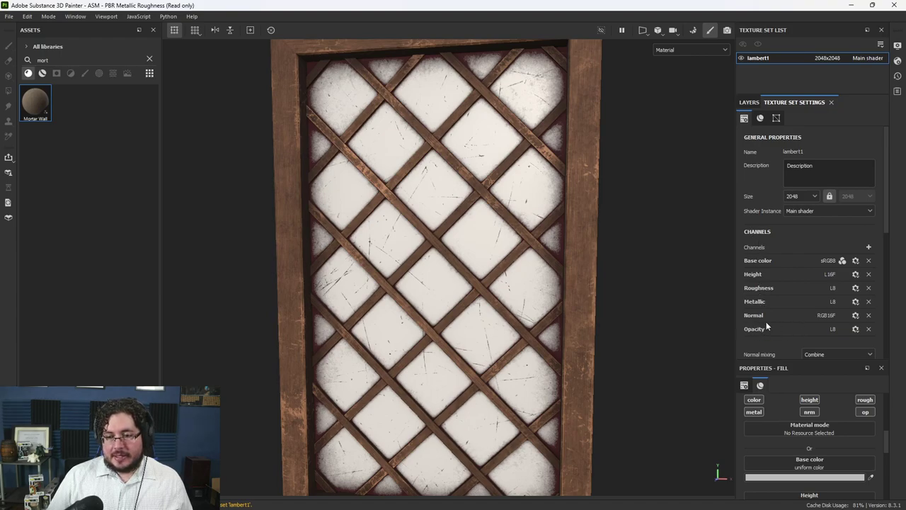
pyautogui.click(869, 248)
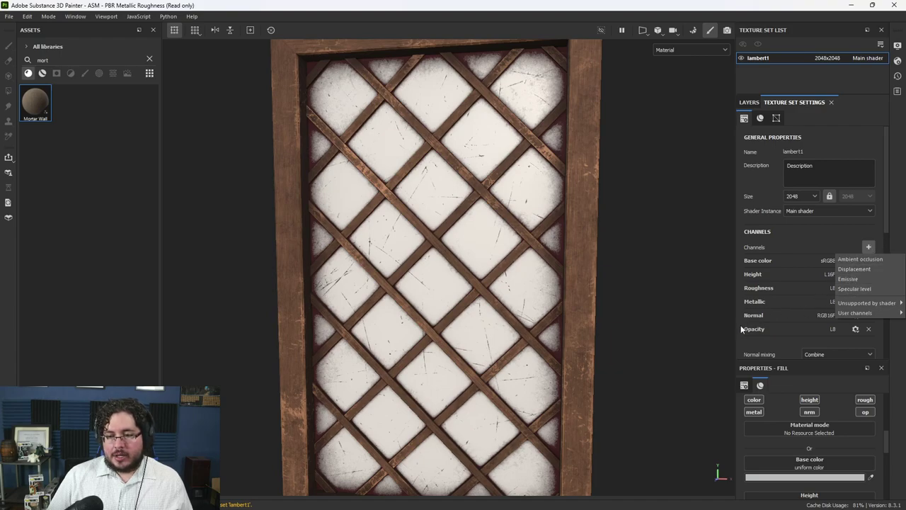
pyautogui.click(745, 103)
pyautogui.click(758, 117)
pyautogui.click(755, 128)
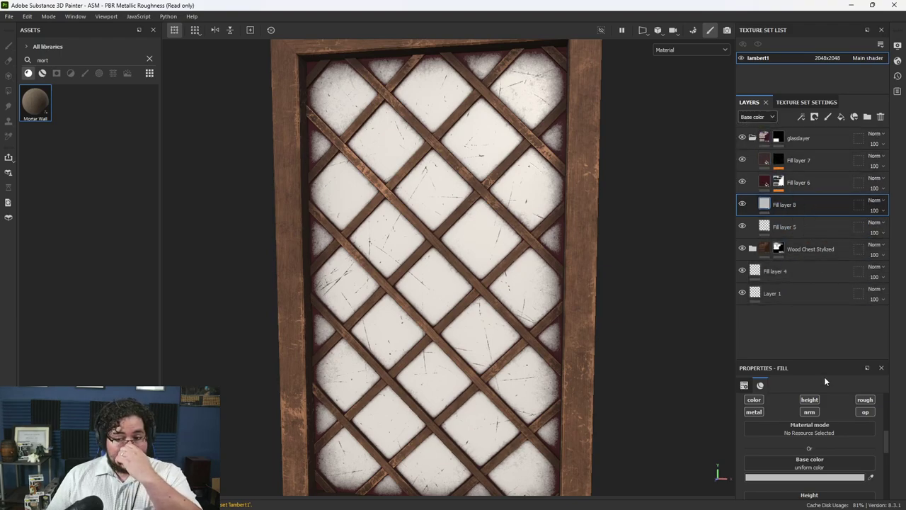
# - Turn off the new fill layer's color, height, roughness, metallic and normal channels so only opacity is active
pyautogui.click(755, 400)
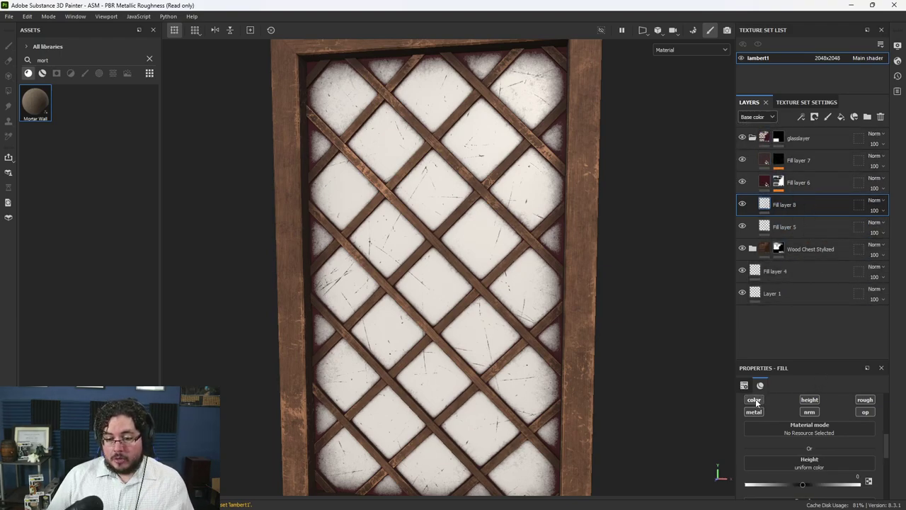
pyautogui.click(807, 400)
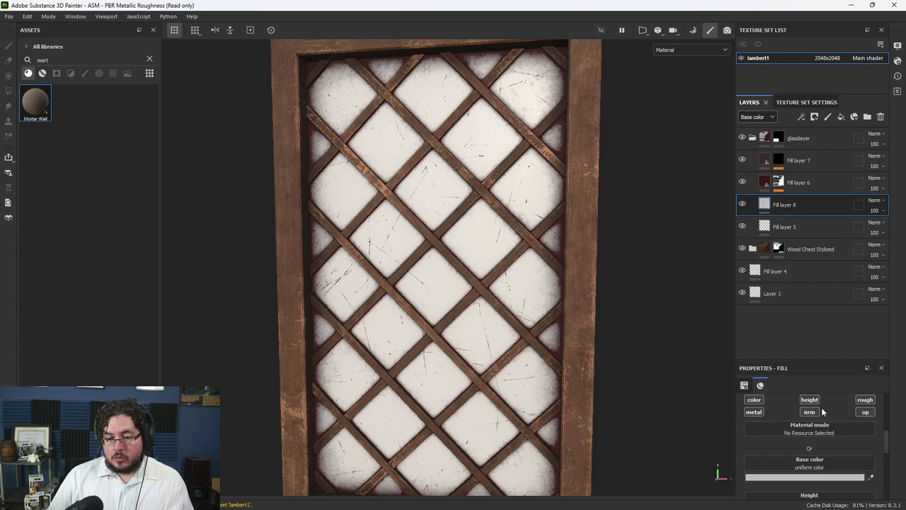
pyautogui.click(864, 401)
pyautogui.click(814, 400)
pyautogui.click(811, 413)
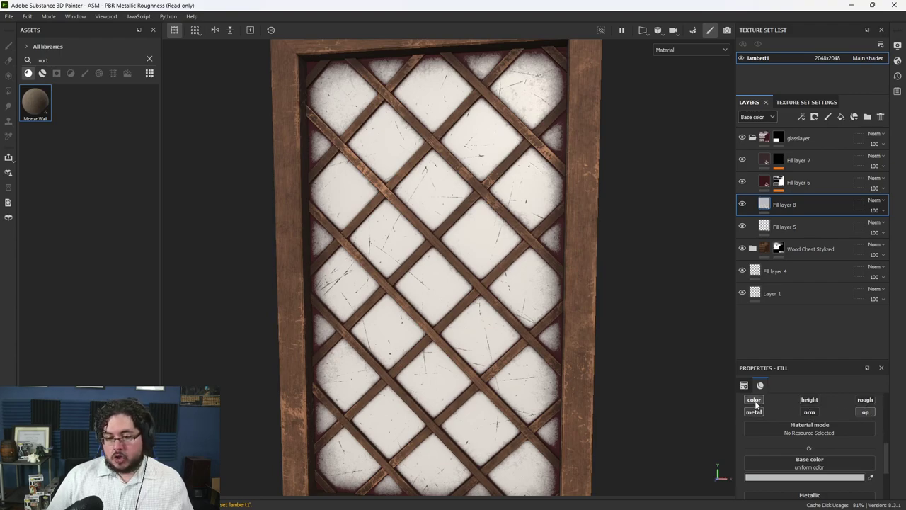
pyautogui.click(755, 402)
pyautogui.click(756, 412)
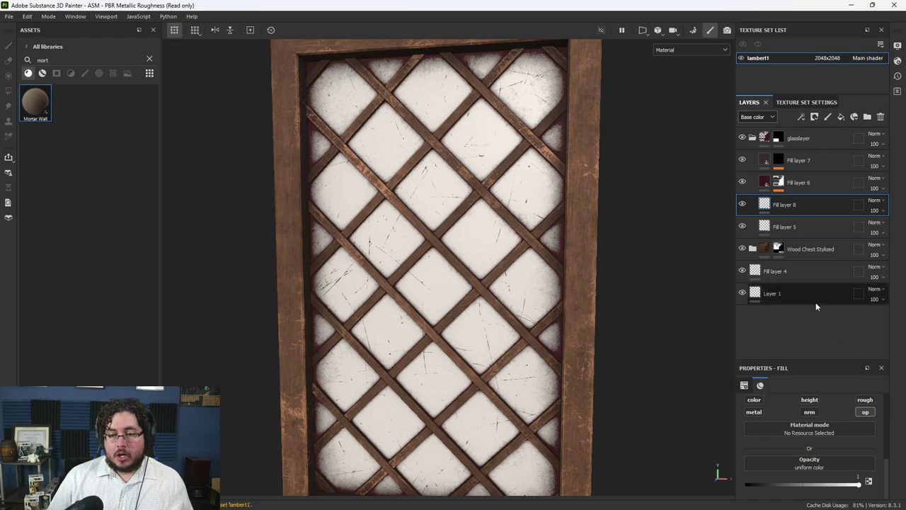
# - Set the new fill layer's uniform opacity value to 0
pyautogui.keyDown('alt'); pyautogui.moveTo(636, 267); pyautogui.dragTo(635, 252); pyautogui.keyUp('alt')
pyautogui.moveTo(859, 485); pyautogui.dragTo(747, 485)
pyautogui.keyDown('alt'); pyautogui.moveTo(691, 408); pyautogui.dragTo(693, 273); pyautogui.keyUp('alt')
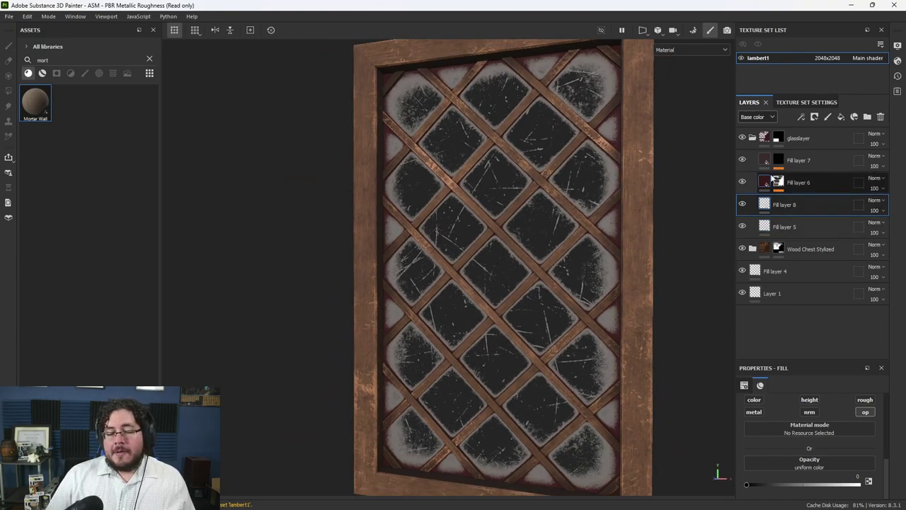
# - Move the opacity fill layer above the glasslayer group and add a black mask to it
pyautogui.moveTo(779, 205); pyautogui.dragTo(781, 129)
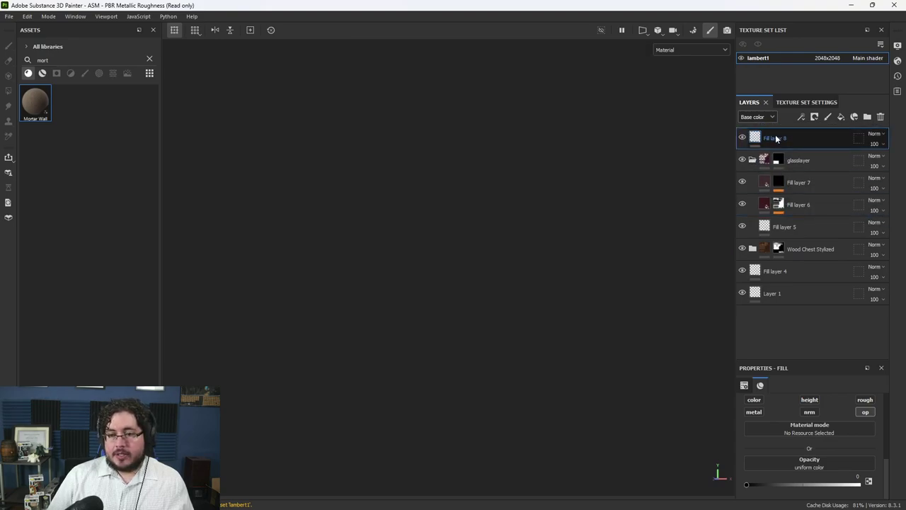
pyautogui.moveTo(752, 489); pyautogui.dragTo(719, 472)
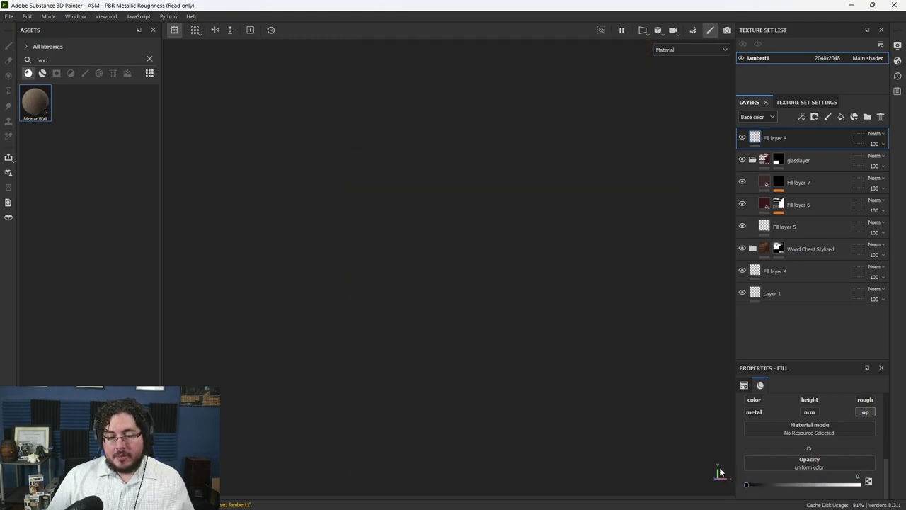
pyautogui.rightClick(771, 140)
pyautogui.click(801, 17)
pyautogui.click(759, 141)
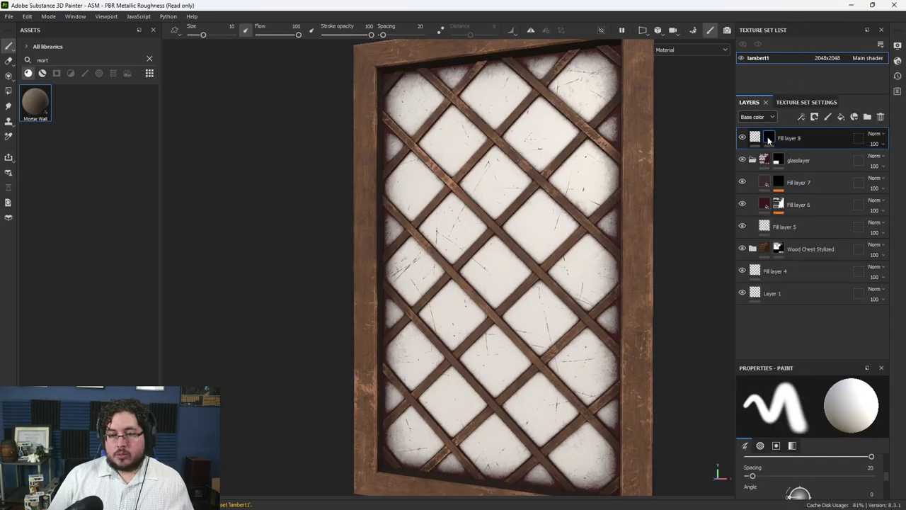
# - Reveal the opacity layer on the glass pane only by filling that mesh white in its mask with Polygon Fill
pyautogui.rightClick(772, 139)
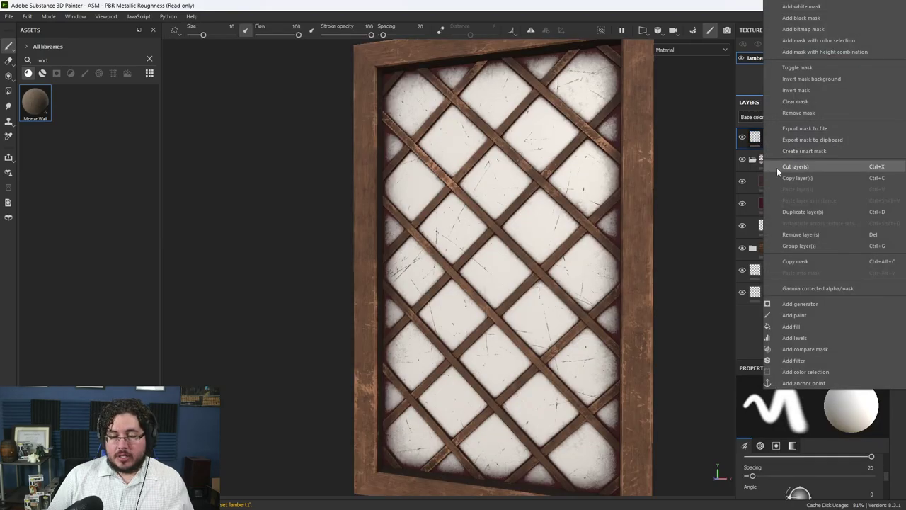
pyautogui.click(783, 164)
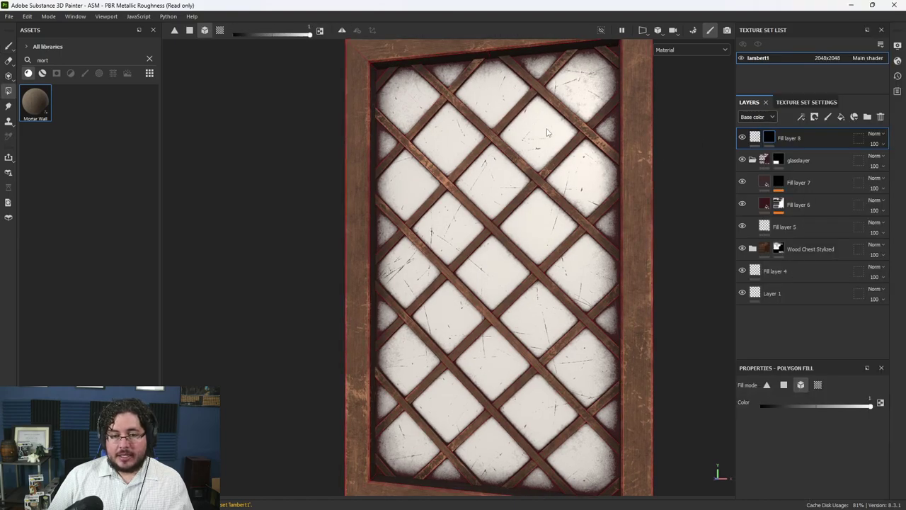
pyautogui.click(546, 132)
pyautogui.moveTo(644, 175)
pyautogui.keyDown('alt'); pyautogui.mouseDown()
pyautogui.moveTo(687, 145)
pyautogui.moveTo(591, 196)
pyautogui.moveTo(603, 177)
pyautogui.moveTo(585, 162)
pyautogui.mouseUp(); pyautogui.keyUp('alt')
pyautogui.press('1')
# - Preview the transparent window in the Iray renderer from another angle, and return to painting mode
pyautogui.press('F10')
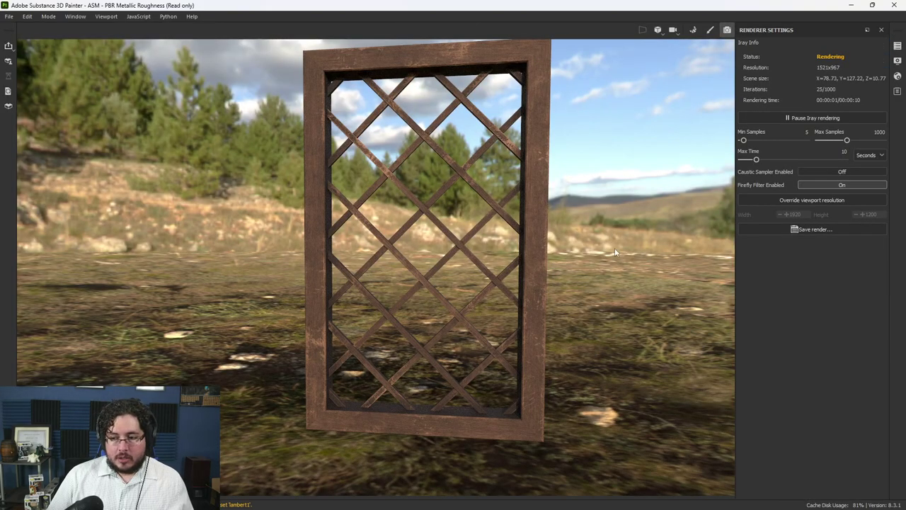
pyautogui.keyDown('alt'); pyautogui.moveTo(558, 222); pyautogui.dragTo(517, 255); pyautogui.keyUp('alt')
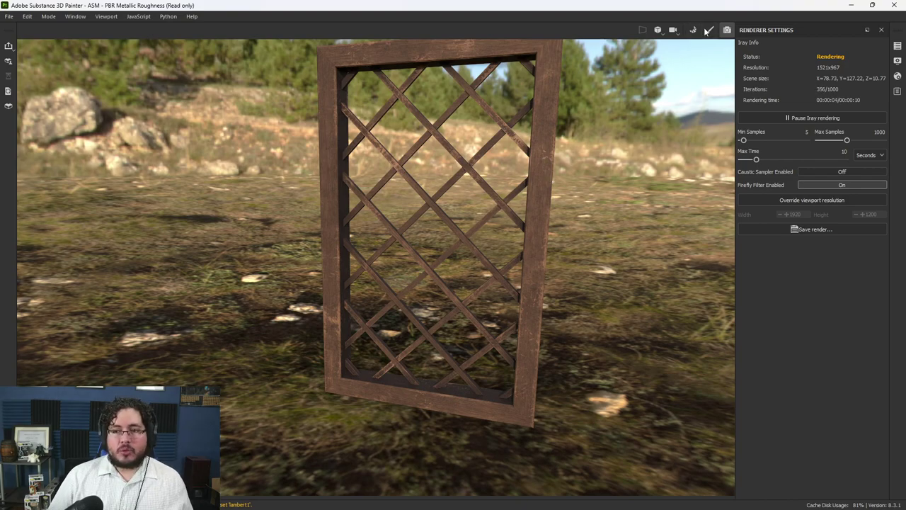
pyautogui.press('F10')
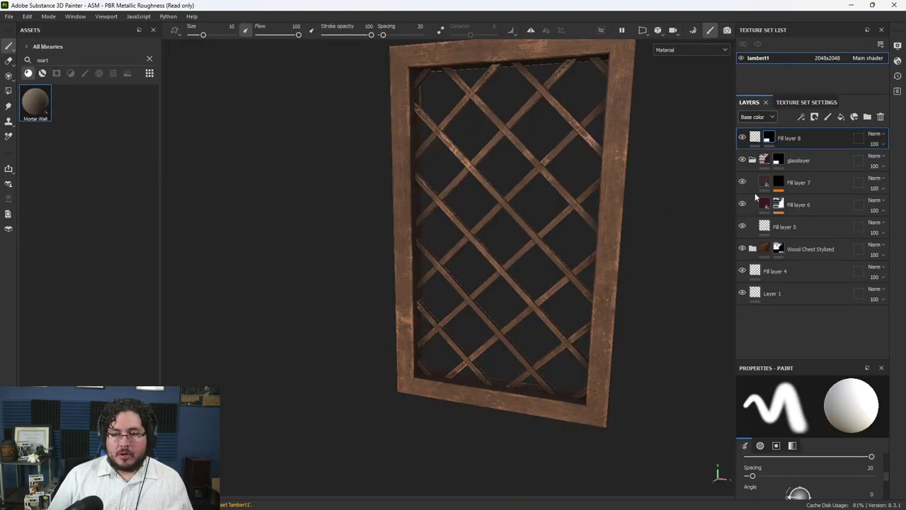
# - Set the masked fill layer's uniform opacity value to 0.01
pyautogui.click(755, 137)
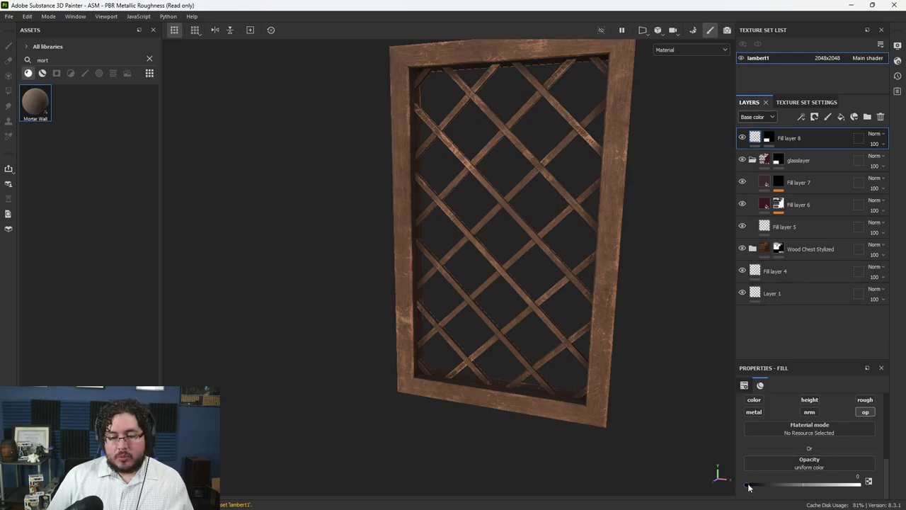
pyautogui.moveTo(749, 487); pyautogui.dragTo(752, 488)
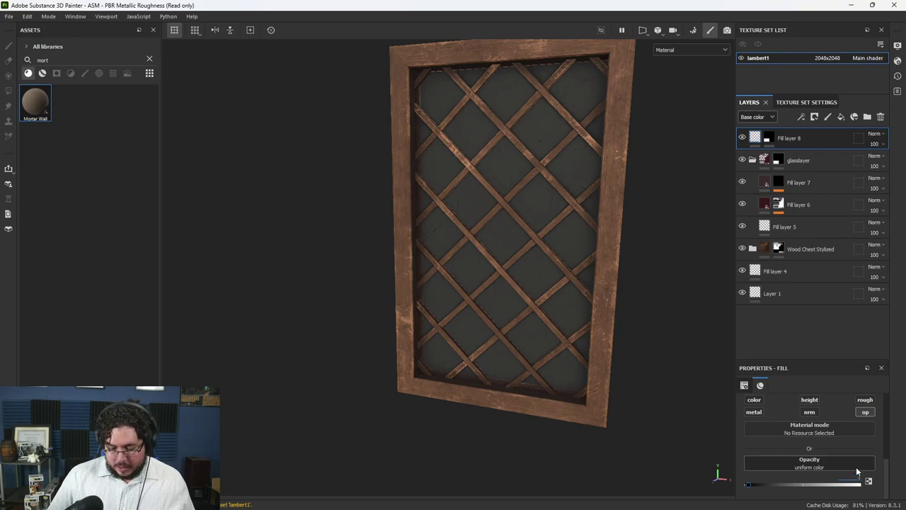
pyautogui.write('0.01')
pyautogui.press('Return')
pyautogui.keyDown('alt'); pyautogui.moveTo(685, 313); pyautogui.dragTo(753, 281); pyautogui.keyUp('alt')
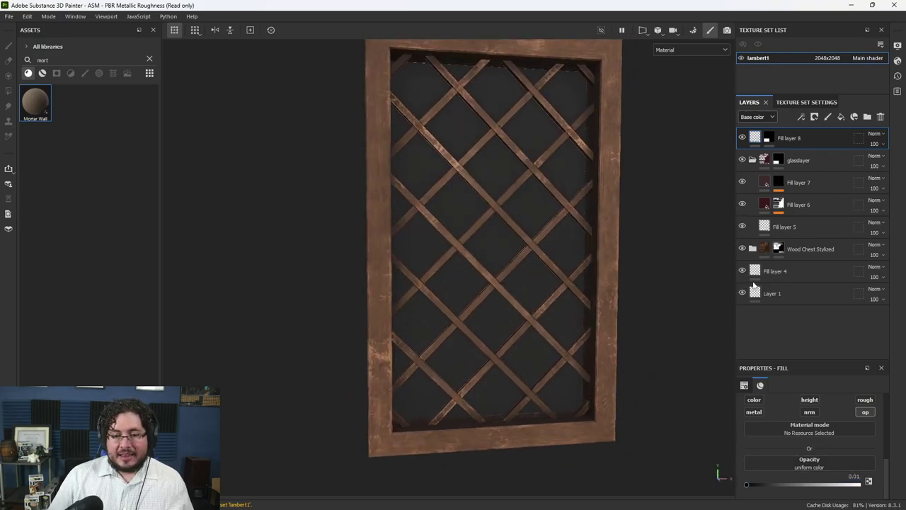
# - Set the masked fill layer's uniform opacity to 0.0449 and move it into the glasslayer group, directly above Fill layer 5
pyautogui.moveTo(748, 486); pyautogui.dragTo(750, 486)
pyautogui.moveTo(692, 394)
pyautogui.keyDown('alt'); pyautogui.mouseDown()
pyautogui.moveTo(679, 382)
pyautogui.moveTo(689, 397)
pyautogui.mouseUp(); pyautogui.keyUp('alt')
pyautogui.keyDown('alt'); pyautogui.moveTo(688, 396); pyautogui.dragTo(768, 364, button='right'); pyautogui.keyUp('alt')
pyautogui.keyDown('alt'); pyautogui.moveTo(708, 333); pyautogui.dragTo(690, 297); pyautogui.keyUp('alt')
pyautogui.moveTo(791, 139); pyautogui.dragTo(816, 213)
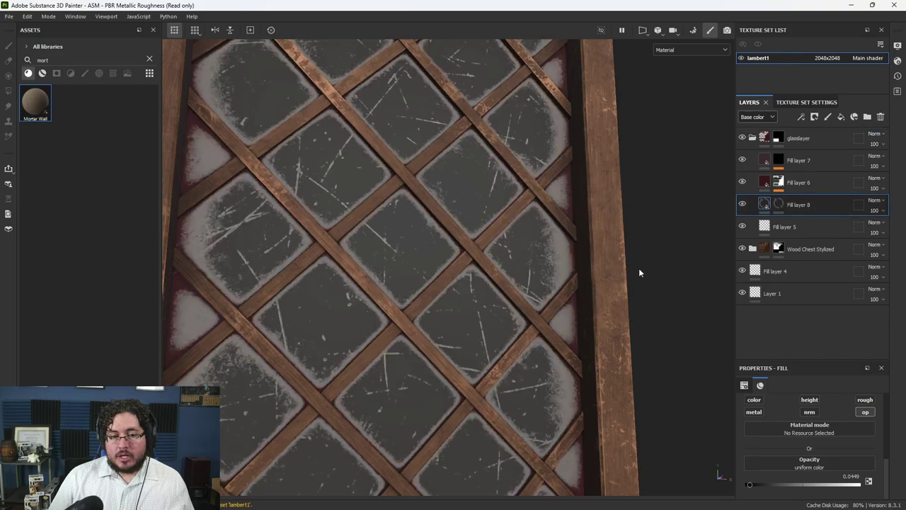
pyautogui.keyDown('alt'); pyautogui.moveTo(636, 269); pyautogui.dragTo(613, 278); pyautogui.keyUp('alt')
pyautogui.keyDown('alt'); pyautogui.moveTo(613, 278); pyautogui.dragTo(588, 282, button='right'); pyautogui.keyUp('alt')
pyautogui.click(778, 186)
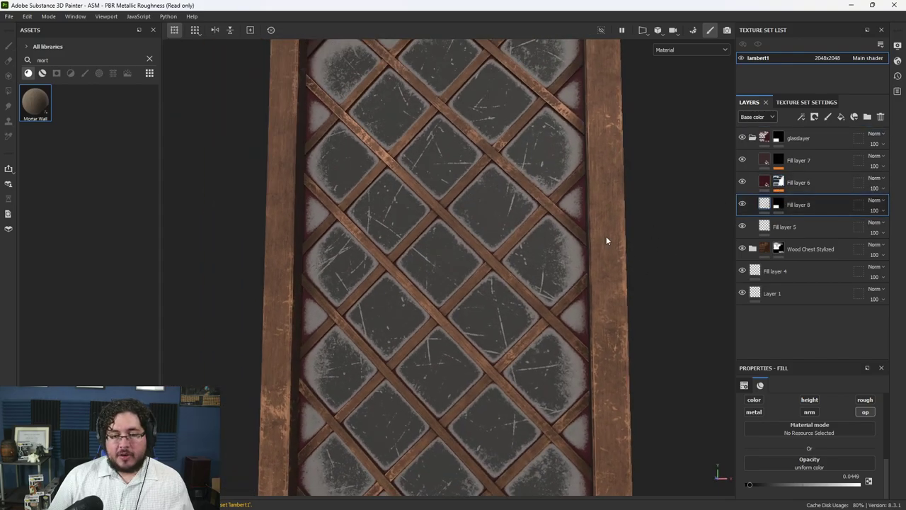
# - Preview the glass with its dirt and scratches in the Iray renderer from several angles, and return to painting mode
pyautogui.click(728, 30)
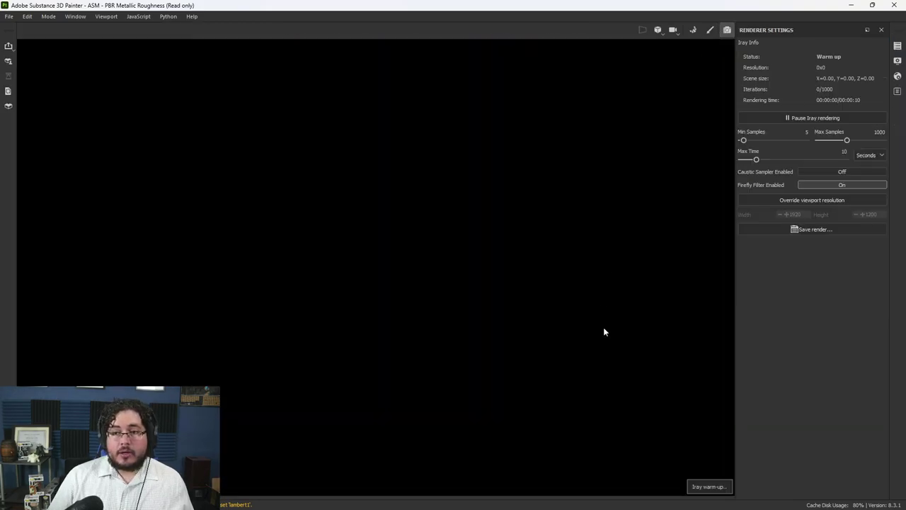
pyautogui.keyDown('alt'); pyautogui.moveTo(606, 327); pyautogui.dragTo(581, 300); pyautogui.keyUp('alt')
pyautogui.keyDown('shift'); pyautogui.moveTo(580, 299); pyautogui.dragTo(571, 251, button='right'); pyautogui.keyUp('shift')
pyautogui.keyDown('alt'); pyautogui.moveTo(580, 288); pyautogui.dragTo(538, 361); pyautogui.keyUp('alt')
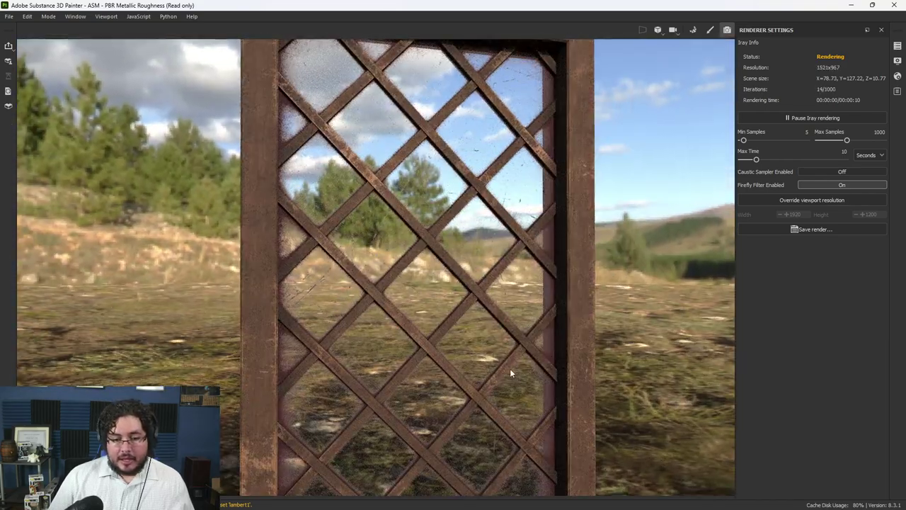
pyautogui.keyDown('alt'); pyautogui.moveTo(445, 347); pyautogui.dragTo(516, 173, button='right'); pyautogui.keyUp('alt')
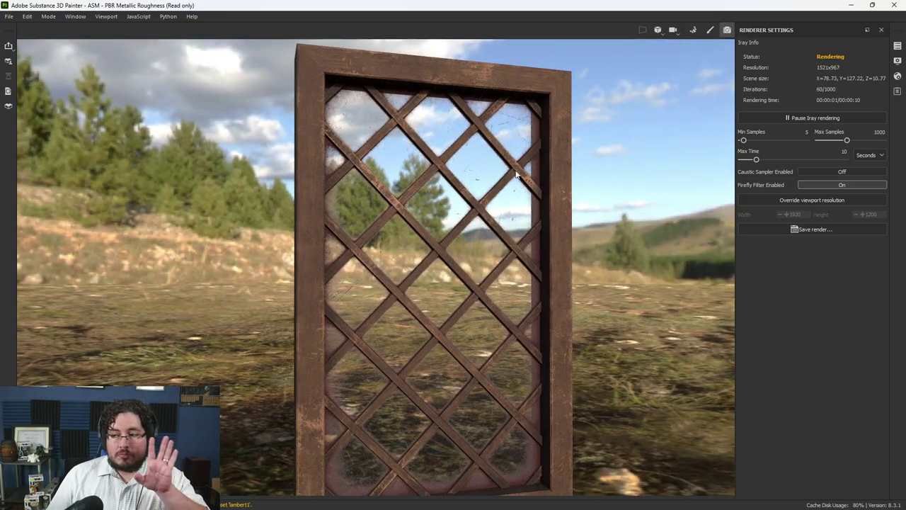
pyautogui.click(710, 29)
pyautogui.moveTo(577, 249)
pyautogui.keyDown('alt'); pyautogui.mouseDown()
pyautogui.moveTo(459, 245)
pyautogui.moveTo(406, 222)
pyautogui.moveTo(368, 289)
pyautogui.mouseUp(); pyautogui.keyUp('alt')
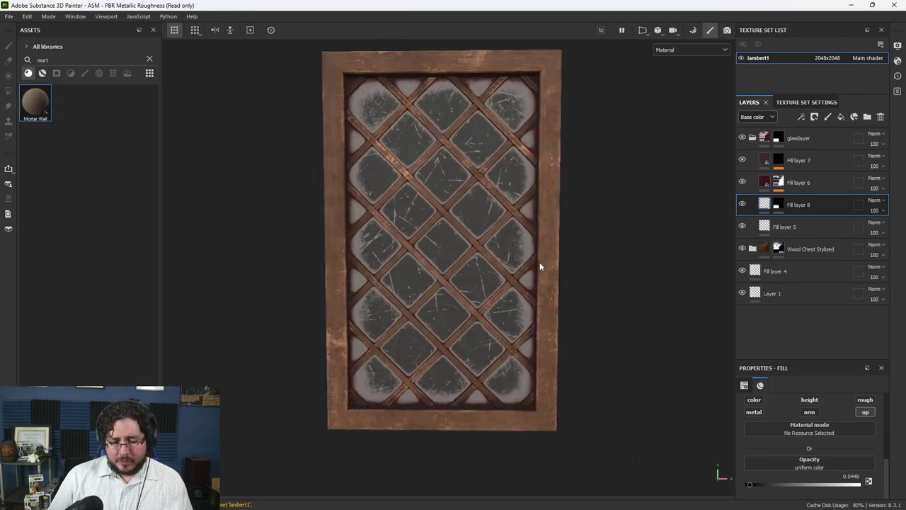
# - Try lowering the uniform opacity of Fill layer 4 to its minimum, and restore it to 1
pyautogui.click(777, 298)
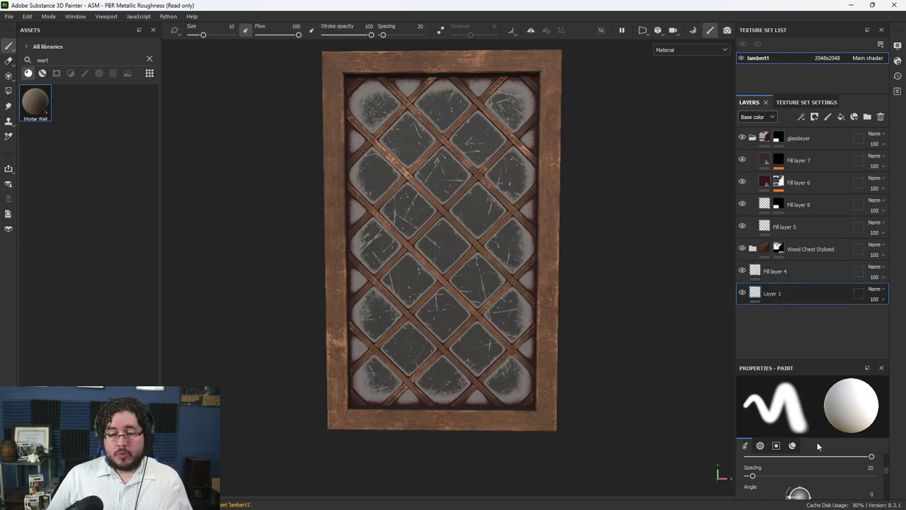
pyautogui.click(792, 276)
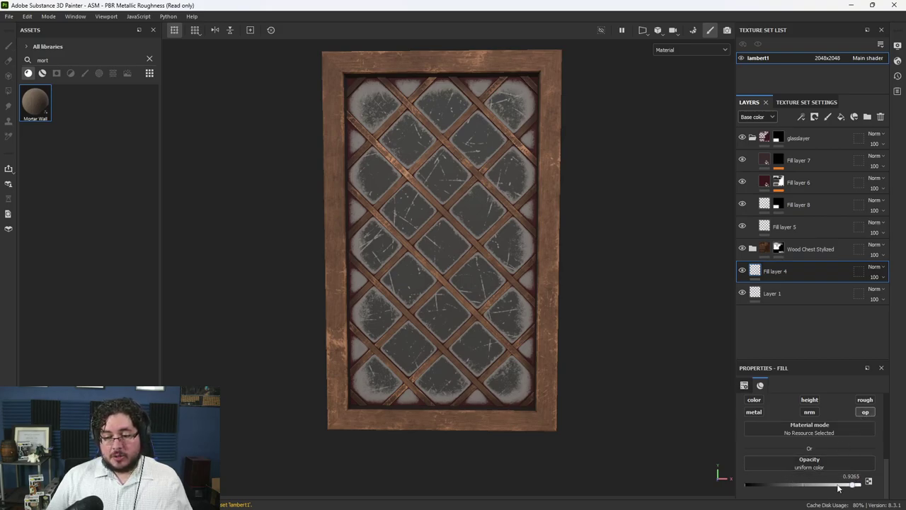
pyautogui.moveTo(858, 485); pyautogui.dragTo(738, 487)
pyautogui.keyDown('alt'); pyautogui.moveTo(679, 417); pyautogui.dragTo(784, 448); pyautogui.keyUp('alt')
pyautogui.moveTo(747, 485); pyautogui.dragTo(870, 487)
# - Rename Fill layer 4 as MainOpacity
pyautogui.doubleClick(779, 274)
pyautogui.press('Tab')
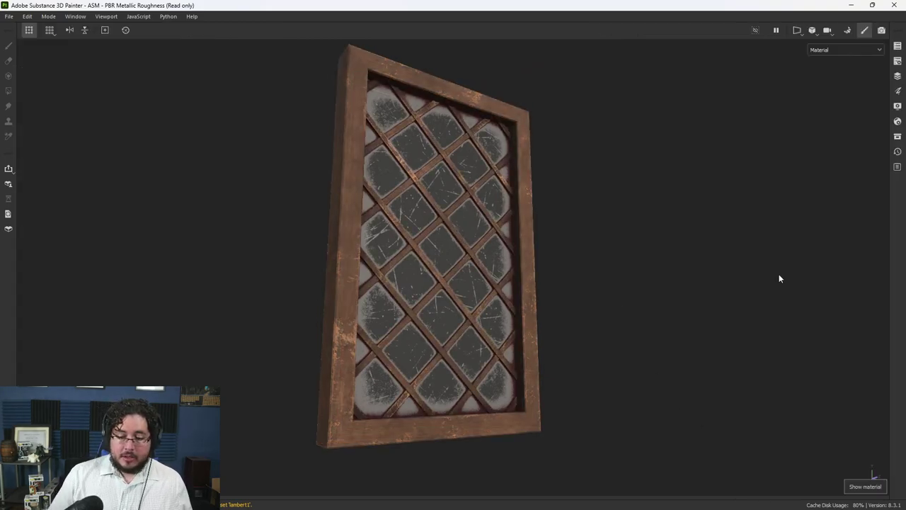
pyautogui.press('Tab')
pyautogui.doubleClick(783, 272)
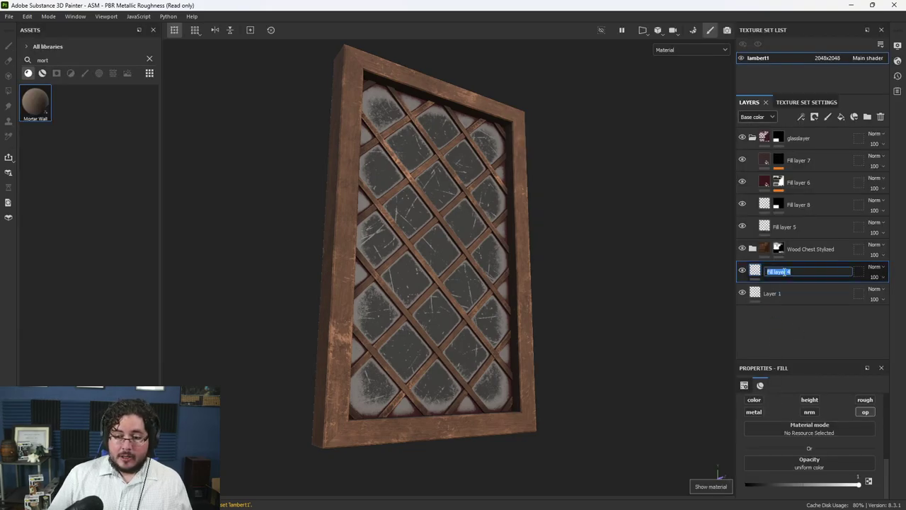
pyautogui.write('MainOpacity')
pyautogui.press('Return')
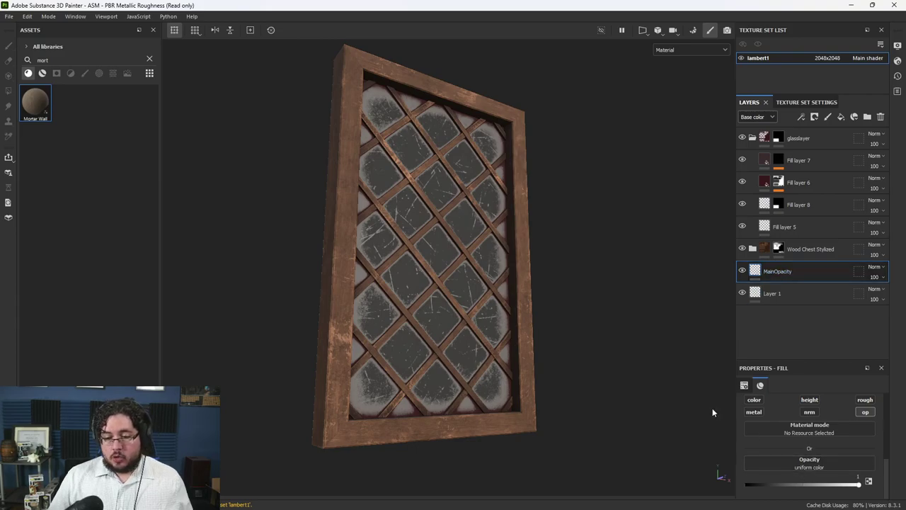
pyautogui.keyDown('alt'); pyautogui.moveTo(615, 374); pyautogui.dragTo(545, 381); pyautogui.keyUp('alt')
pyautogui.keyDown('alt'); pyautogui.moveTo(654, 194); pyautogui.dragTo(678, 271, button='middle'); pyautogui.keyUp('alt')
pyautogui.keyDown('alt'); pyautogui.moveTo(677, 270); pyautogui.dragTo(672, 331, button='right'); pyautogui.keyUp('alt')
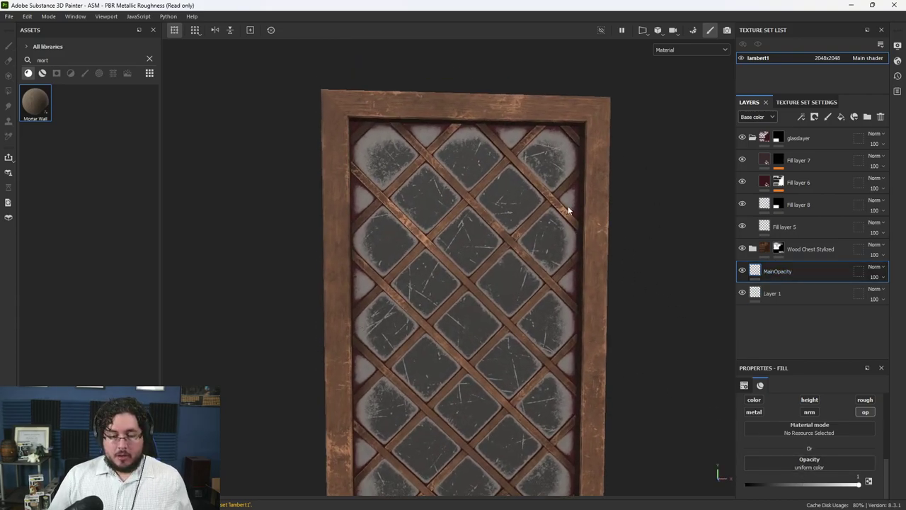
pyautogui.click(778, 206)
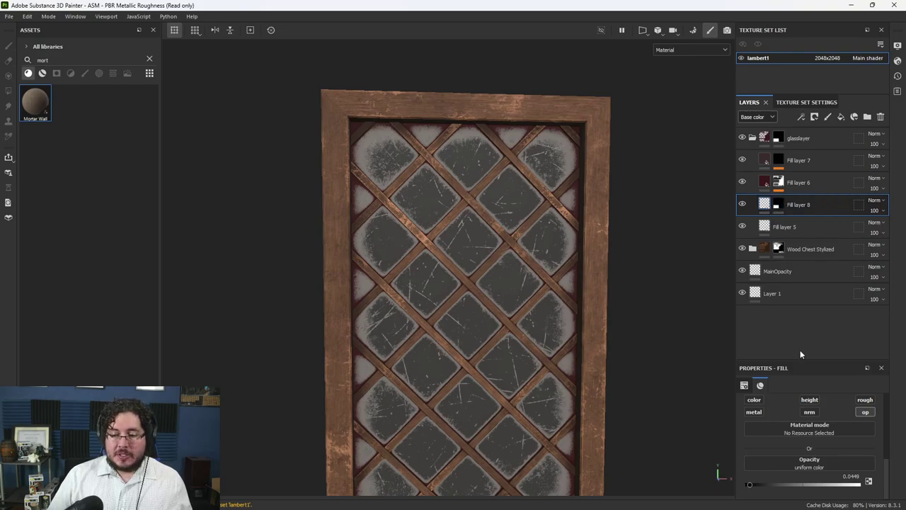
pyautogui.keyDown('alt'); pyautogui.moveTo(642, 409); pyautogui.dragTo(662, 307); pyautogui.keyUp('alt')
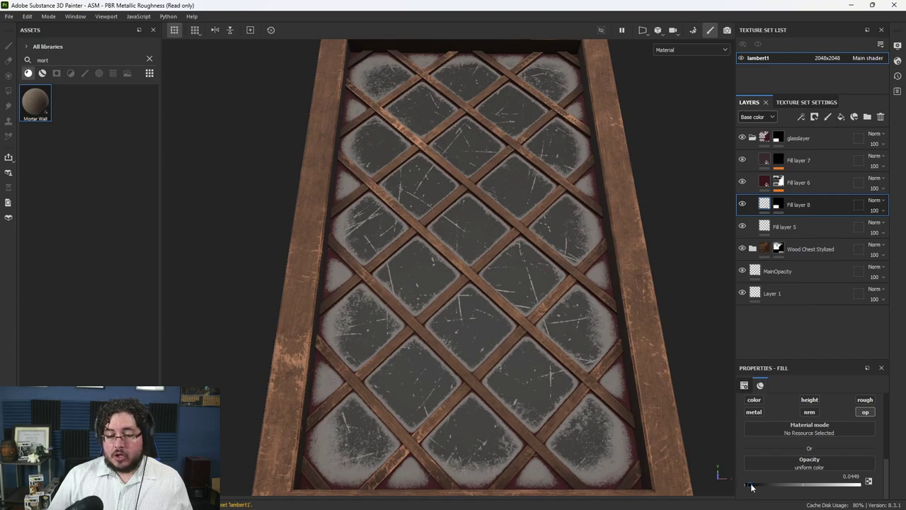
pyautogui.keyDown('alt'); pyautogui.moveTo(568, 281); pyautogui.dragTo(431, 240, button='right'); pyautogui.keyUp('alt')
# - Export the window's textures as 8-bit targa with the Unreal Engine 4 (Packed) template, and switch to Marmoset Toolbag to view the window
pyautogui.click(10, 17)
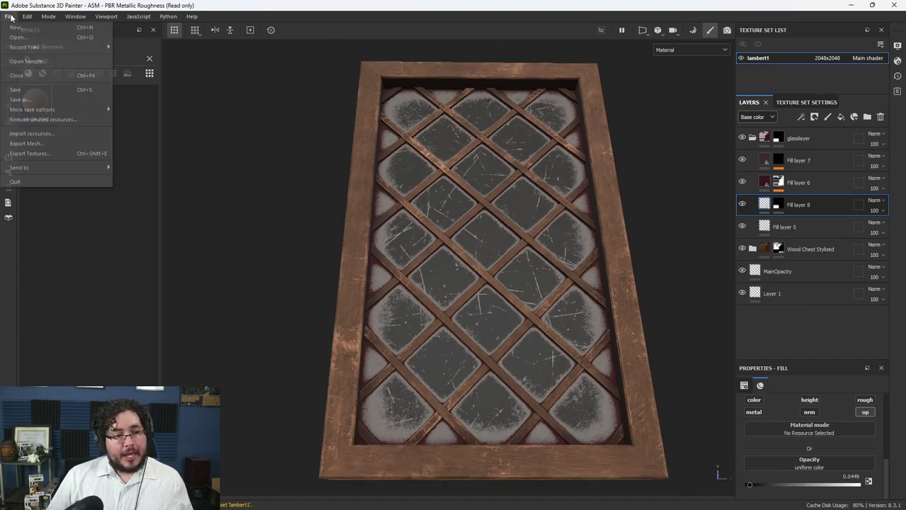
pyautogui.click(44, 153)
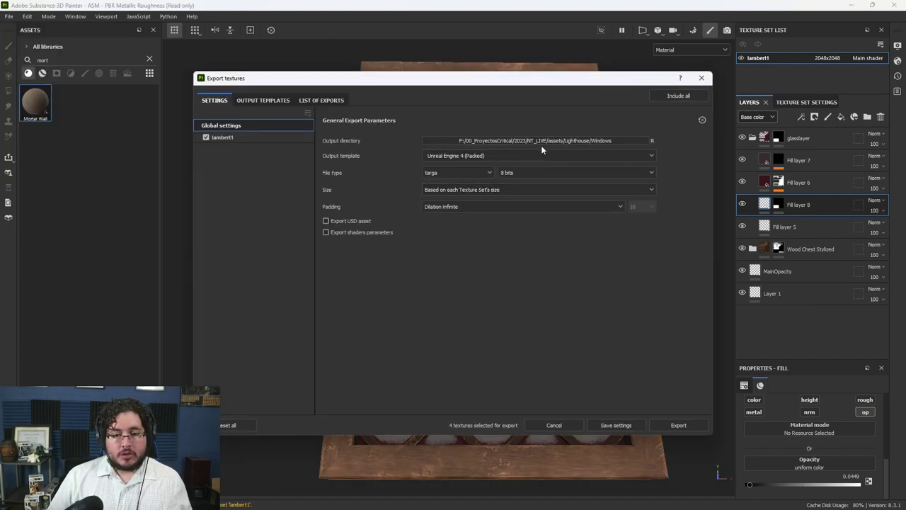
pyautogui.click(678, 425)
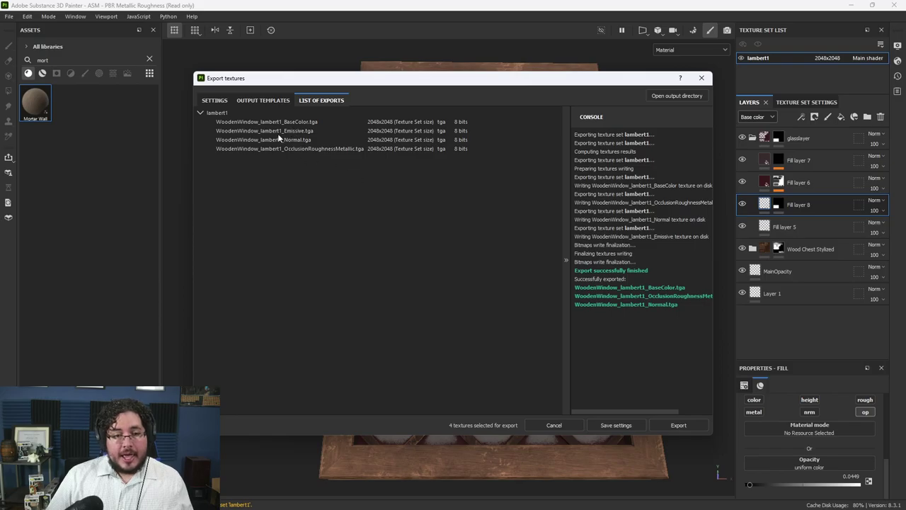
pyautogui.hotkey('alt', 'Tab')
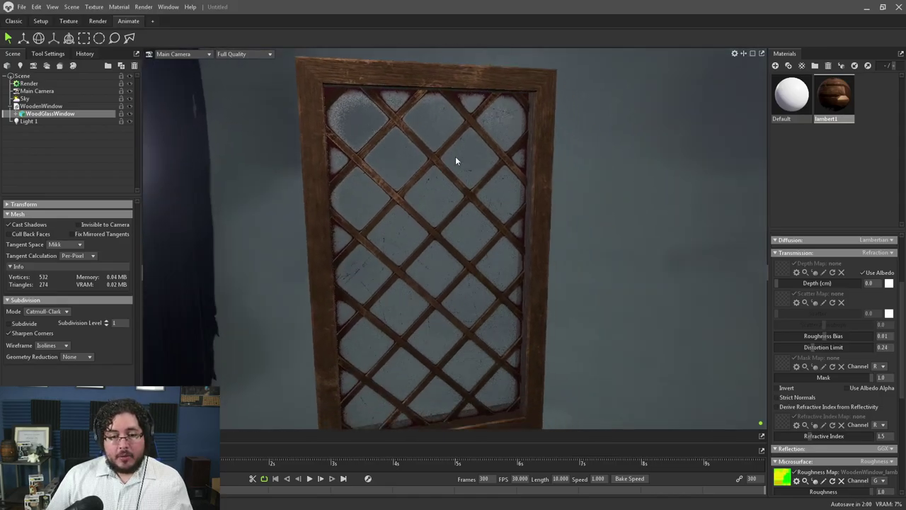
pyautogui.keyDown('alt'); pyautogui.moveTo(456, 161); pyautogui.dragTo(415, 208); pyautogui.keyUp('alt')
pyautogui.keyDown('alt'); pyautogui.moveTo(415, 208); pyautogui.dragTo(489, 265, button='right'); pyautogui.keyUp('alt')
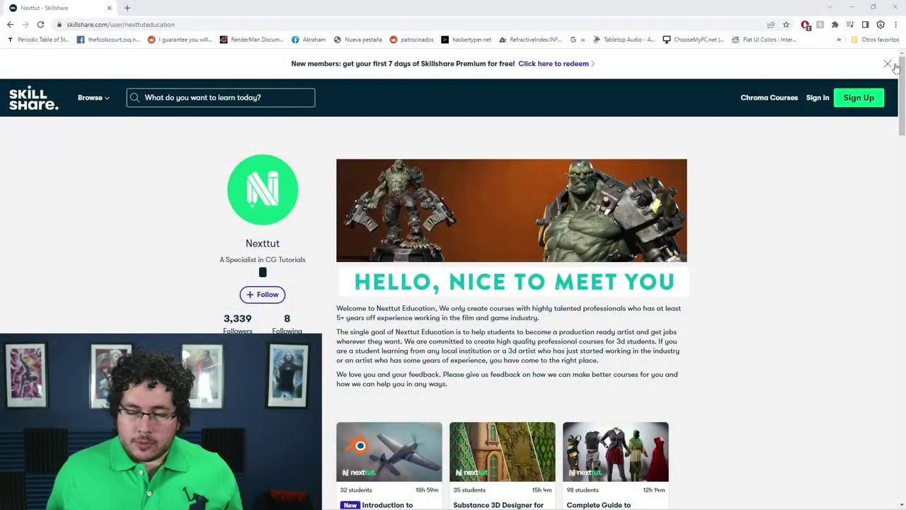
pyautogui.scroll(-3, 901, 69)
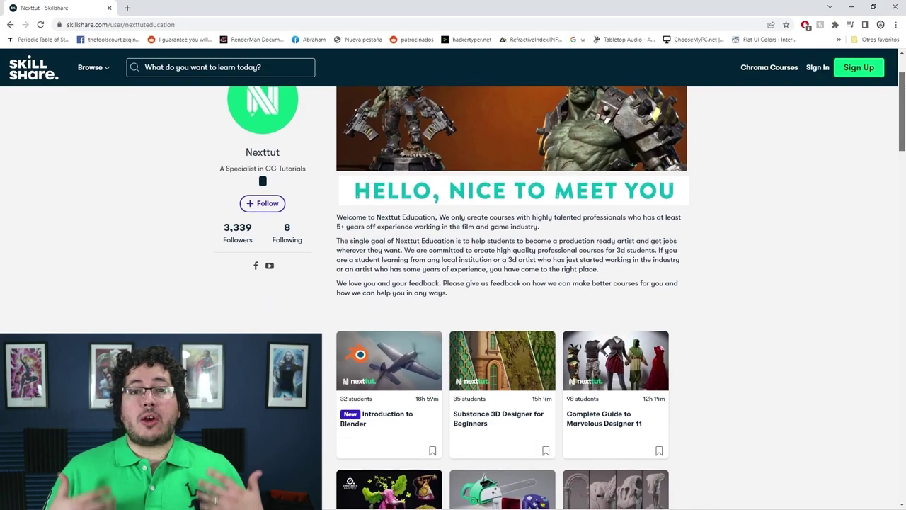
pyautogui.scroll(-3, 509, 283)
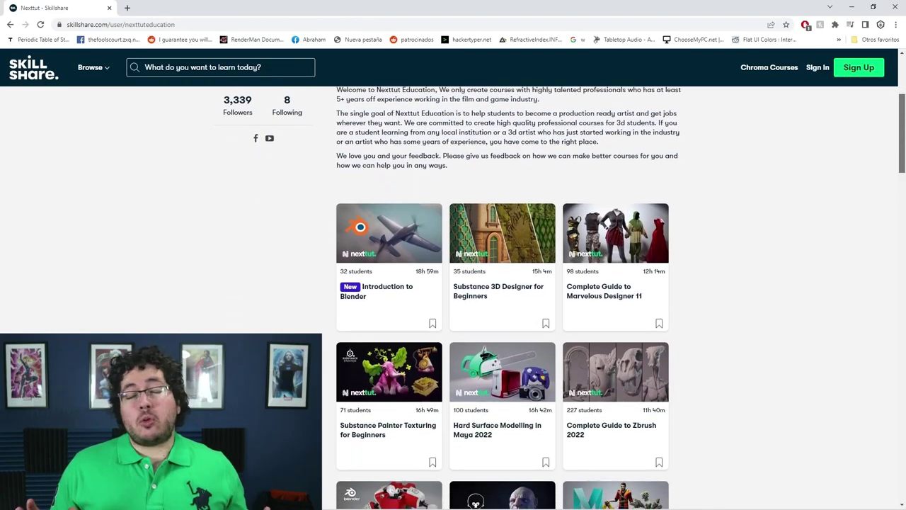
pyautogui.scroll(-1, 502, 283)
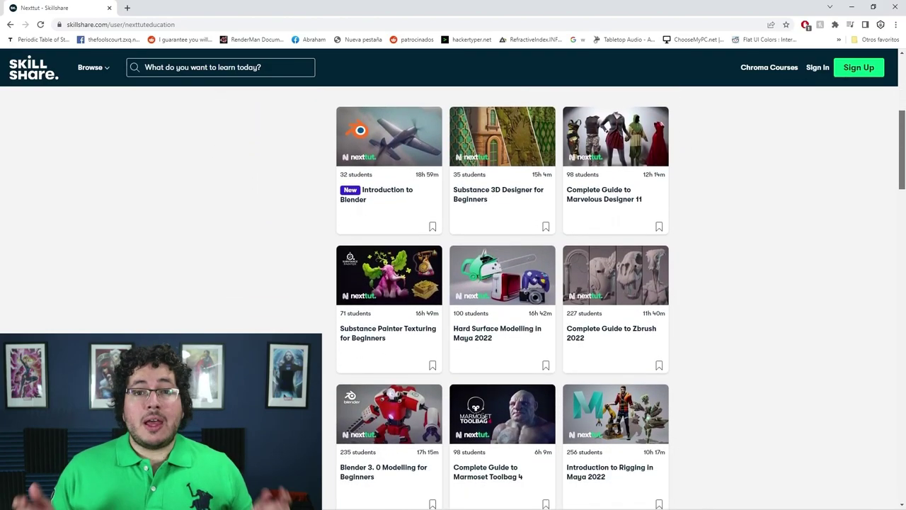
pyautogui.scroll(-1, 503, 298)
pyautogui.moveTo(902, 158); pyautogui.dragTo(881, 270)
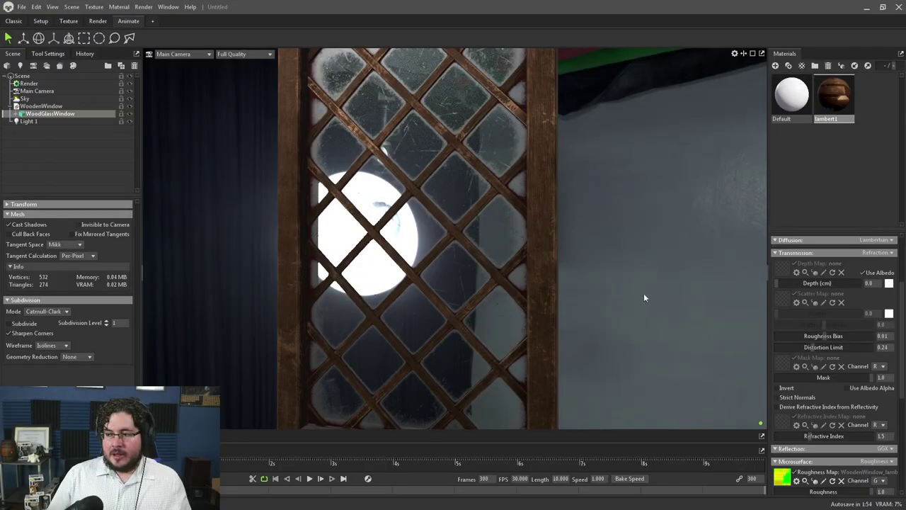
# - Delete the lambert1 material and create a new default material
pyautogui.press('Delete')
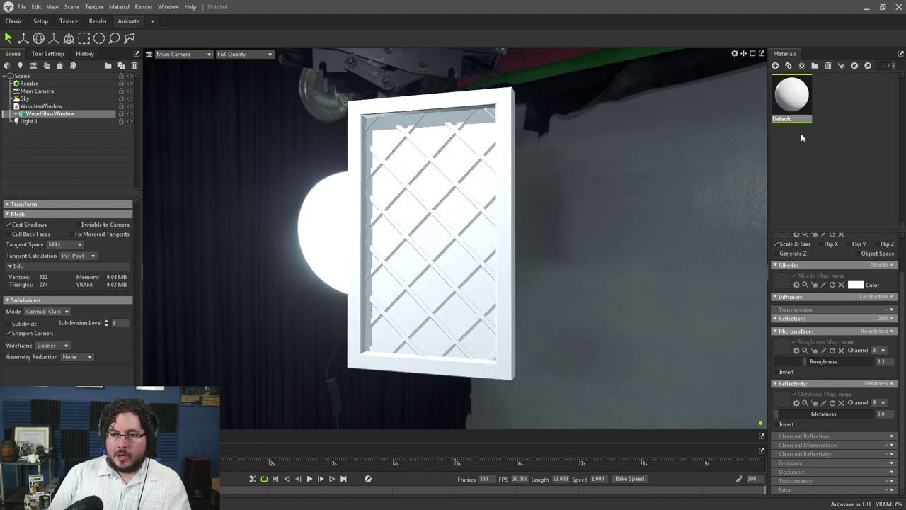
pyautogui.click(776, 65)
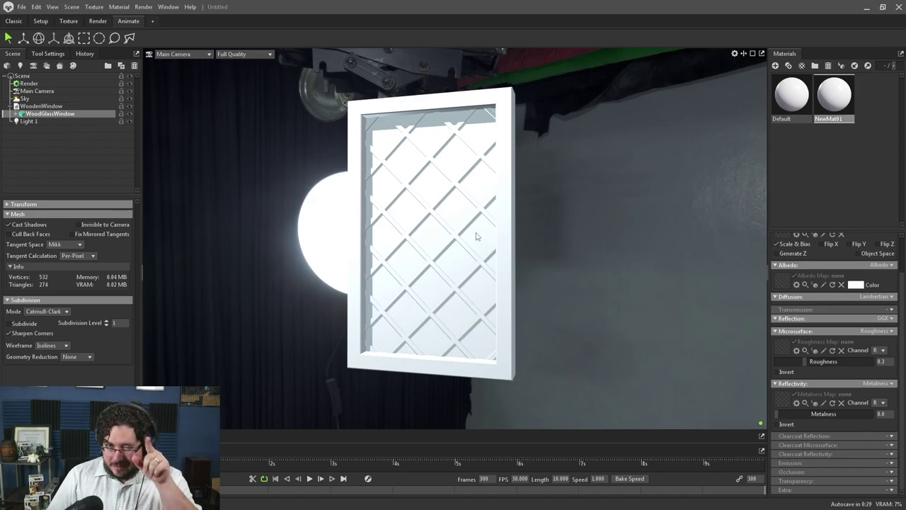
pyautogui.scroll(2, 567, 255)
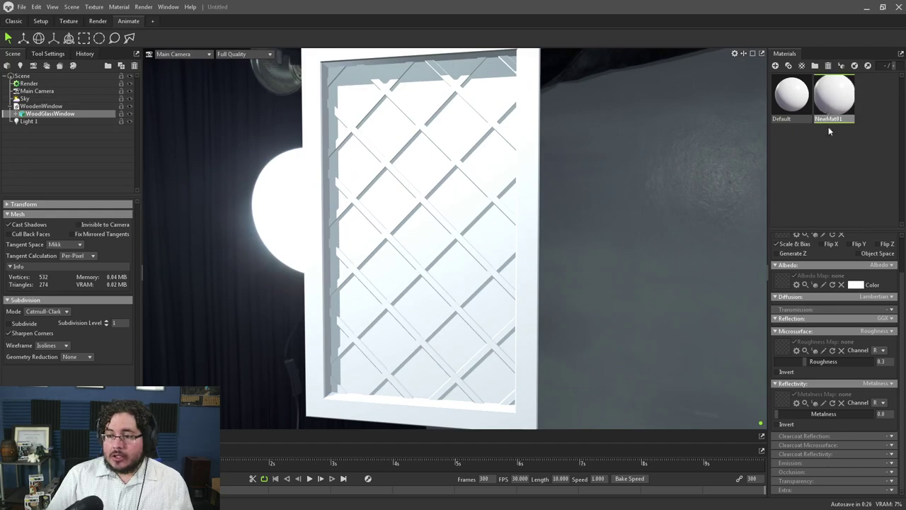
# - Open the Windows texture folder in File Explorer and load WoodenWindow_lambert1_BaseColor as the new material's albedo map
pyautogui.hotkey('alt', 'Tab')
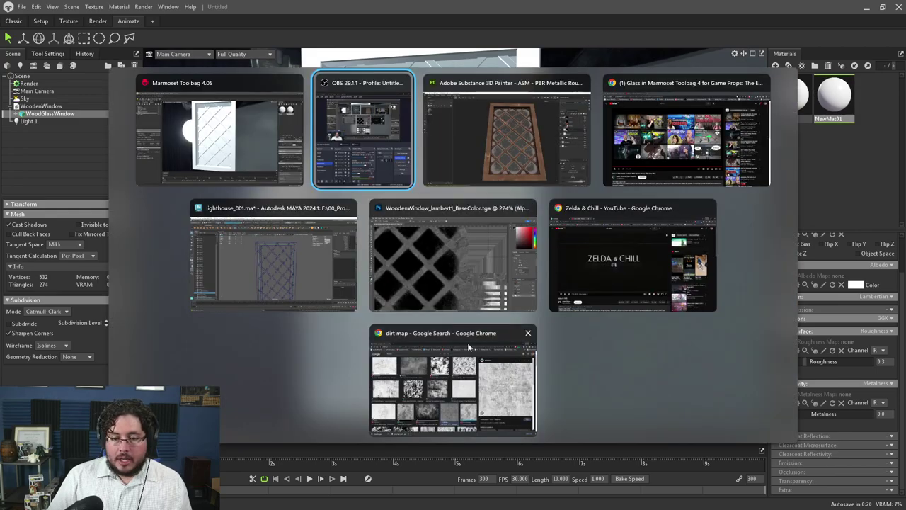
pyautogui.press('super')
pyautogui.click(412, 501)
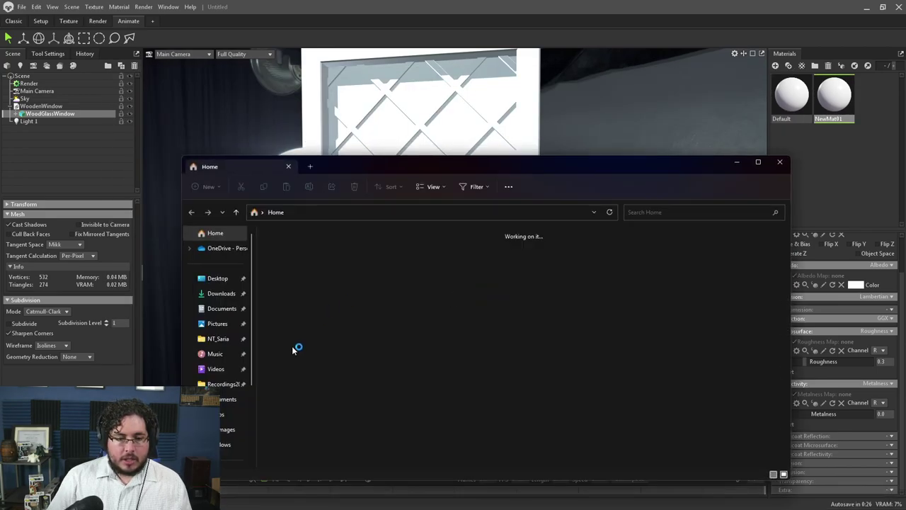
pyautogui.click(226, 446)
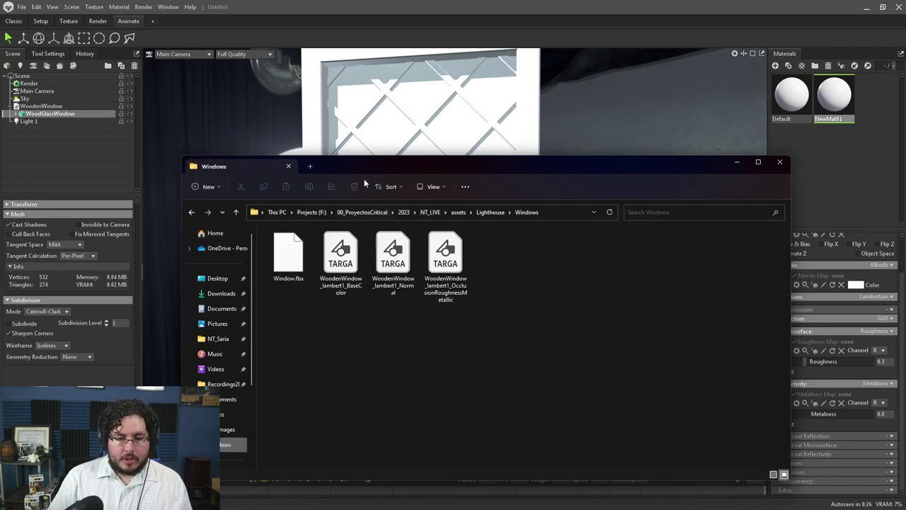
pyautogui.moveTo(423, 170); pyautogui.dragTo(905, 184)
pyautogui.moveTo(799, 333); pyautogui.dragTo(782, 281)
# - Apply the new textured material to the wooden window mesh
pyautogui.moveTo(812, 127); pyautogui.dragTo(396, 195)
pyautogui.scroll(3, 408, 205)
pyautogui.scroll(-4, 300, 179)
pyautogui.scroll(6, 443, 231)
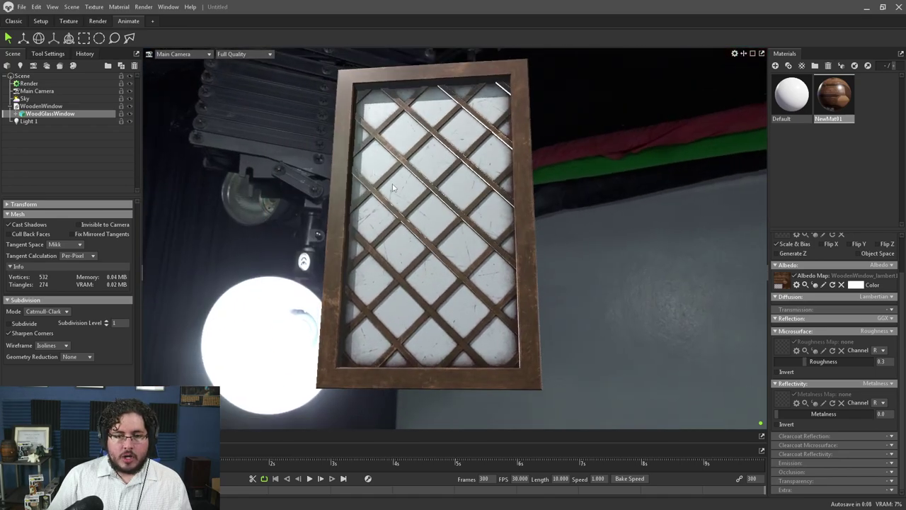
pyautogui.moveTo(466, 217); pyautogui.dragTo(444, 207)
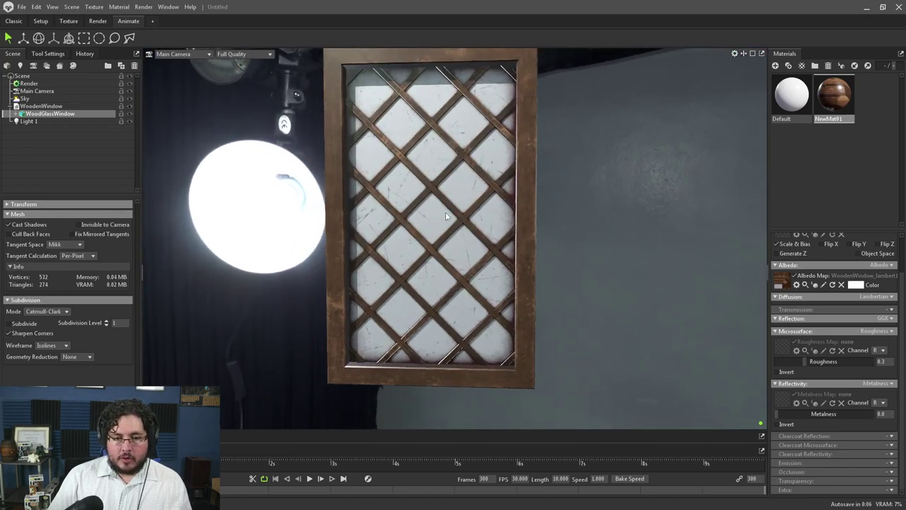
pyautogui.moveTo(443, 207); pyautogui.dragTo(631, 263, button='right')
# - Load WoodenWindow_lambert1_Normal as the material's normal map and enable Flip Y for it
pyautogui.scroll(1, 802, 325)
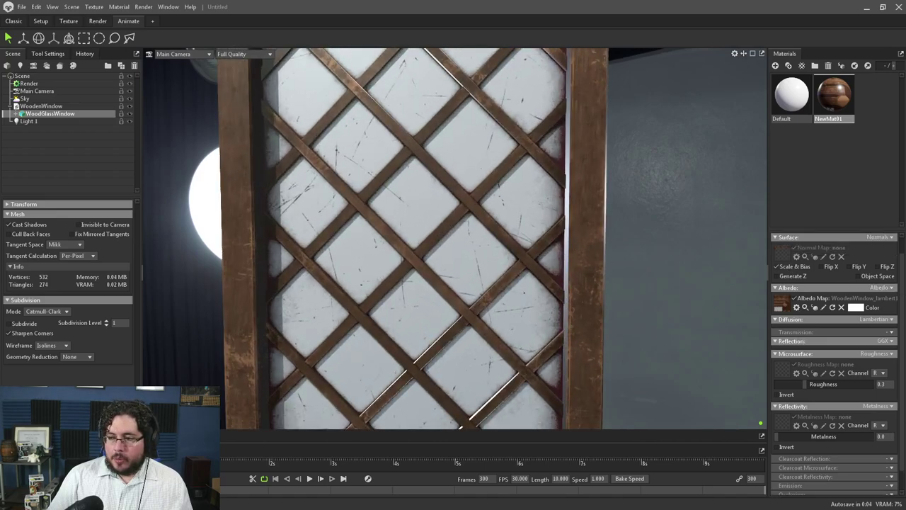
pyautogui.moveTo(780, 311); pyautogui.dragTo(783, 254)
pyautogui.scroll(4, 667, 248)
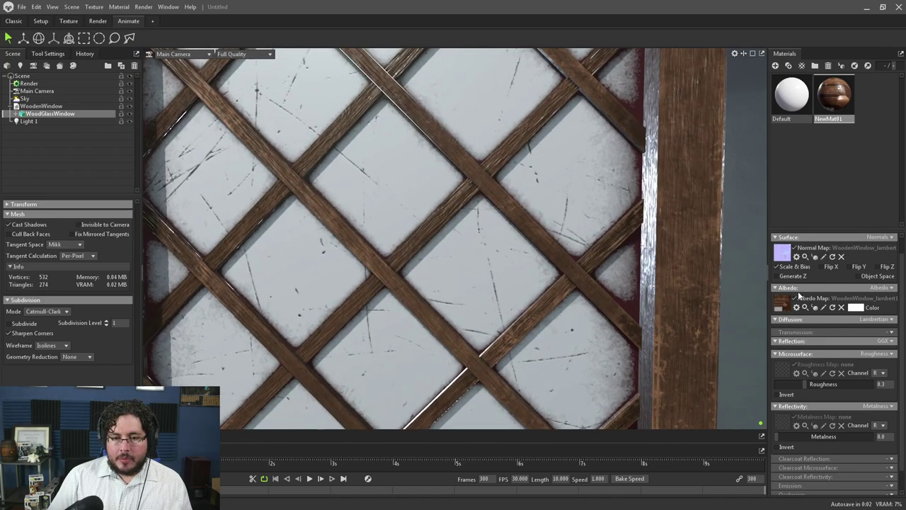
pyautogui.click(853, 268)
pyautogui.scroll(-4, 536, 222)
pyautogui.moveTo(536, 223); pyautogui.dragTo(486, 243)
pyautogui.scroll(4, 577, 254)
pyautogui.scroll(-4, 496, 204)
pyautogui.scroll(2, 486, 242)
pyautogui.moveTo(531, 225); pyautogui.dragTo(535, 205, button='middle')
pyautogui.scroll(-1, 535, 209)
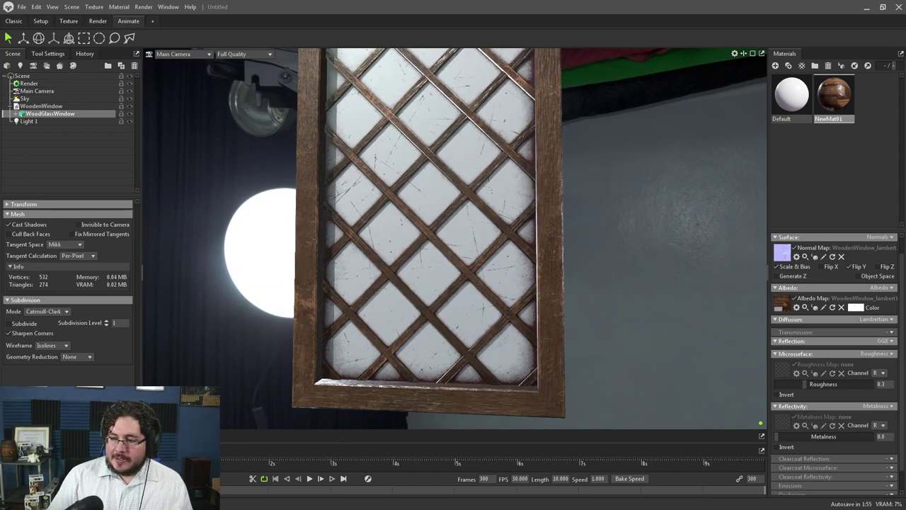
pyautogui.scroll(-1, 827, 447)
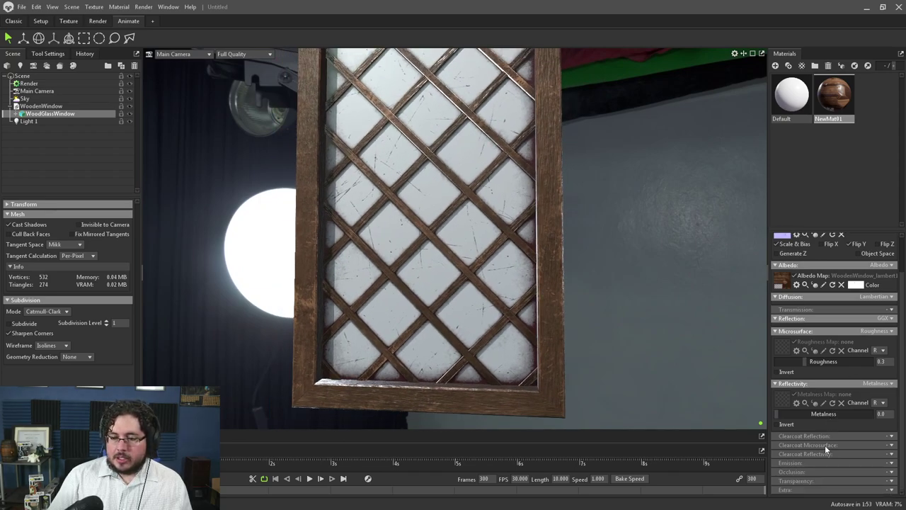
# - Enable the material's Occlusion component and load the packed yellow-green WoodenWindow texture as its occlusion map
pyautogui.click(890, 472)
pyautogui.scroll(-3, 889, 476)
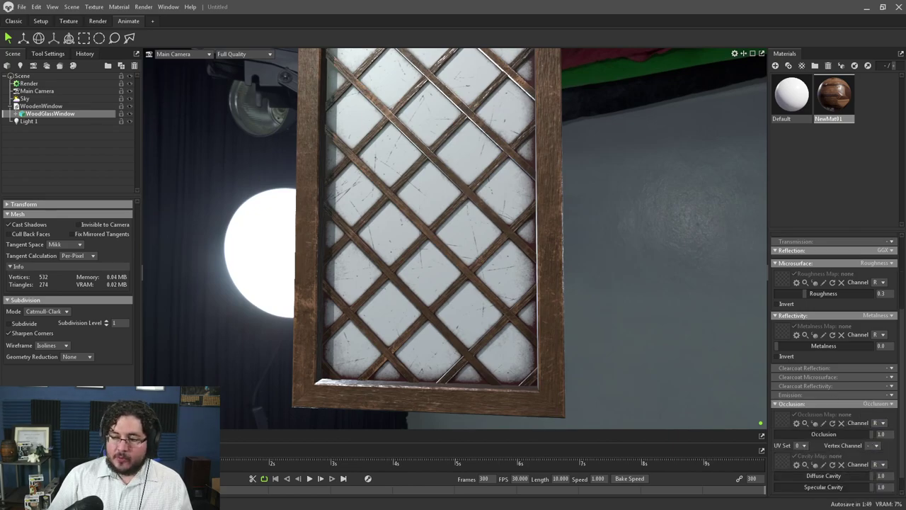
pyautogui.moveTo(802, 455); pyautogui.dragTo(780, 420)
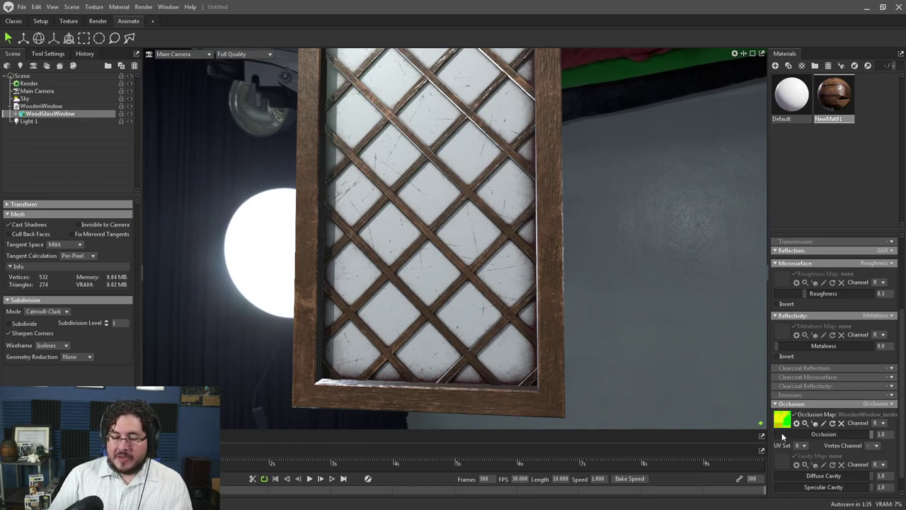
# - Load the packed yellow-green WoodenWindow texture as the material's roughness map and read it from the G channel
pyautogui.scroll(1, 814, 390)
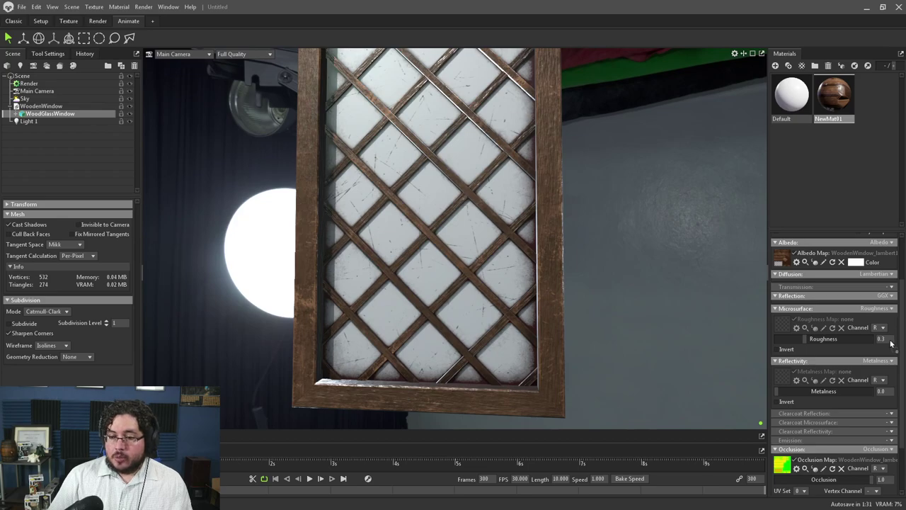
pyautogui.moveTo(781, 323); pyautogui.dragTo(781, 323)
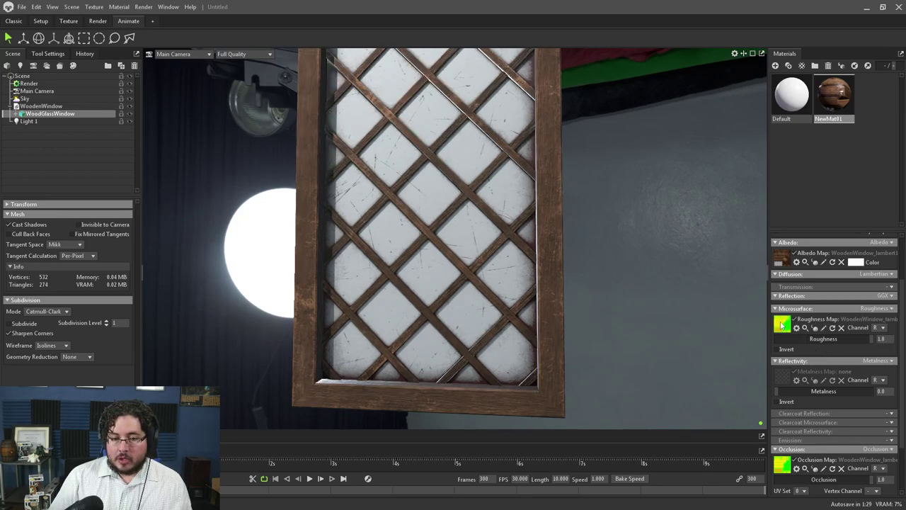
pyautogui.click(882, 345)
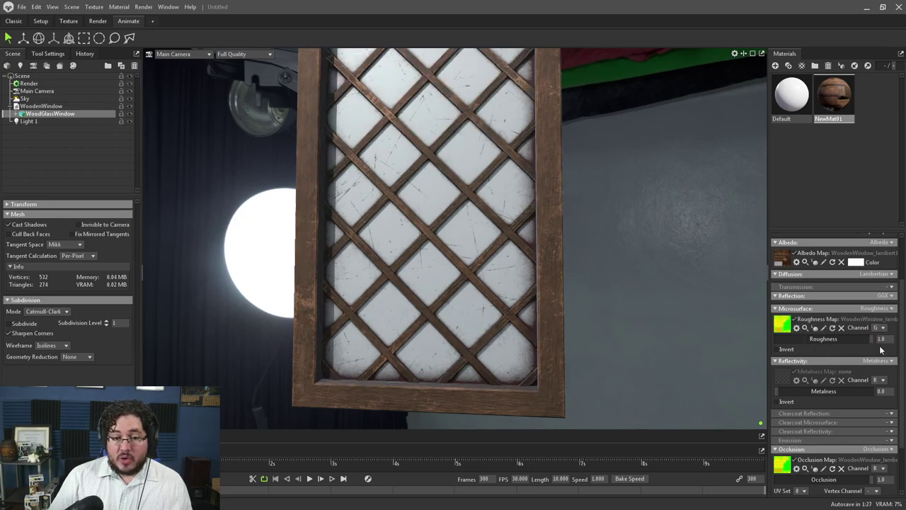
# - Examine the wooden window from several angles to check how the roughness and normal maps catch the light
pyautogui.moveTo(576, 226)
pyautogui.mouseDown()
pyautogui.moveTo(578, 177)
pyautogui.moveTo(586, 232)
pyautogui.mouseUp()
pyautogui.moveTo(585, 232); pyautogui.dragTo(331, 108, button='right')
pyautogui.moveTo(378, 124); pyautogui.dragTo(412, 195, button='middle')
pyautogui.moveTo(412, 195); pyautogui.dragTo(446, 229, button='right')
pyautogui.moveTo(446, 229); pyautogui.dragTo(340, 277)
pyautogui.moveTo(341, 277); pyautogui.dragTo(419, 233, button='right')
pyautogui.moveTo(418, 234); pyautogui.dragTo(379, 167)
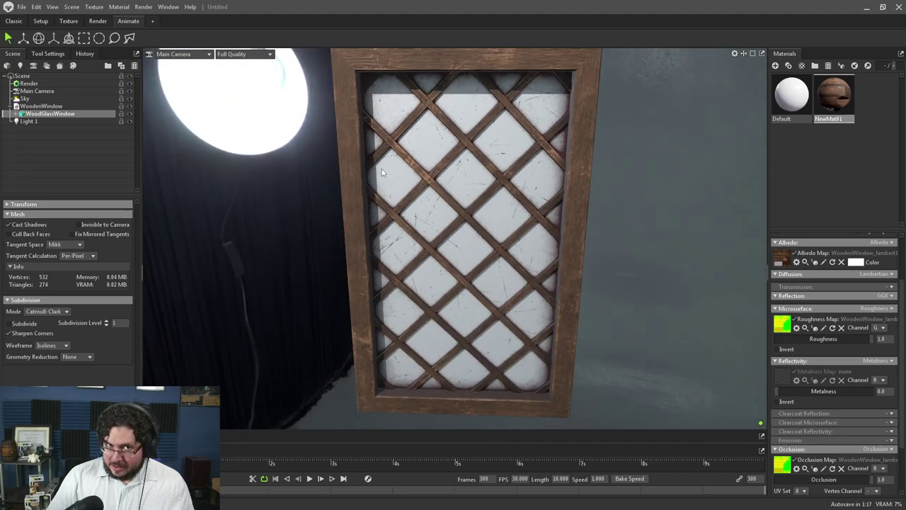
pyautogui.moveTo(455, 228); pyautogui.dragTo(389, 175)
pyautogui.moveTo(459, 230)
pyautogui.mouseDown()
pyautogui.moveTo(525, 268)
pyautogui.moveTo(545, 257)
pyautogui.moveTo(450, 243)
pyautogui.mouseUp()
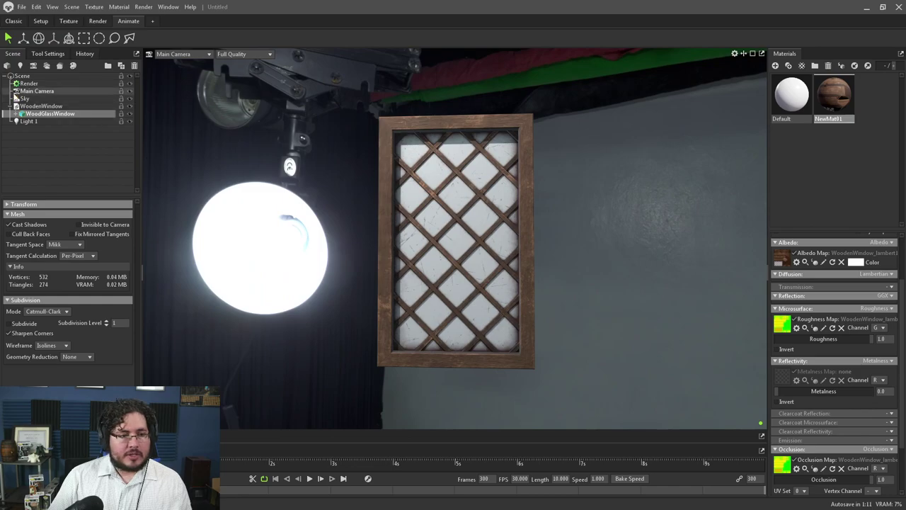
# - Replace the scene's sky with the Beach Rocky preset from the sky library
pyautogui.click(25, 99)
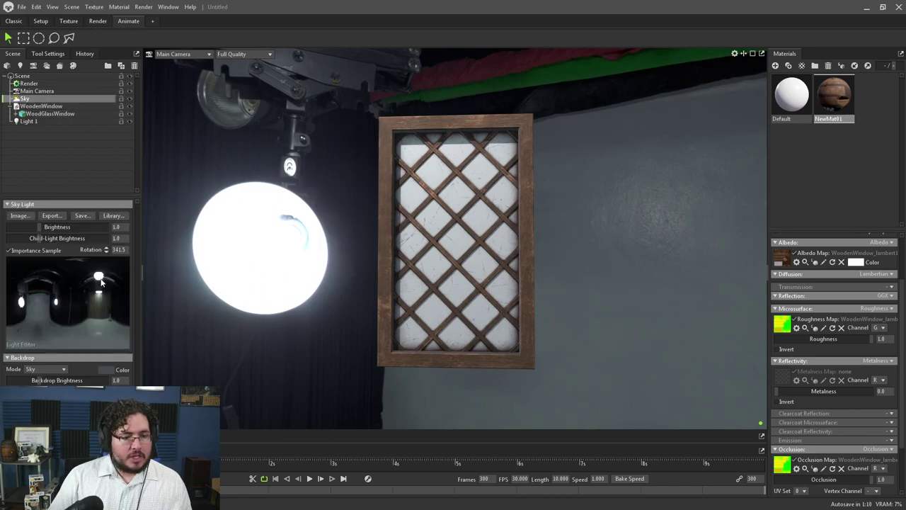
pyautogui.click(112, 216)
pyautogui.scroll(-3, 346, 322)
pyautogui.scroll(-5, 347, 323)
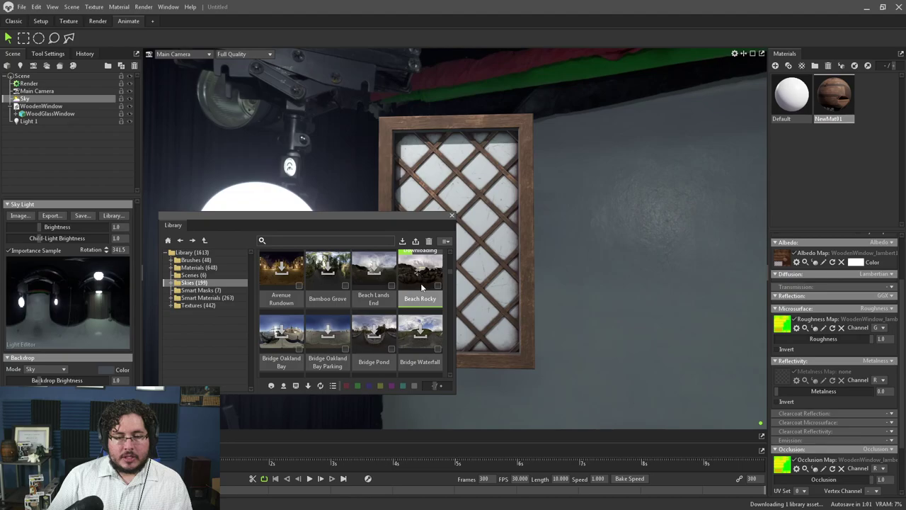
pyautogui.doubleClick(422, 286)
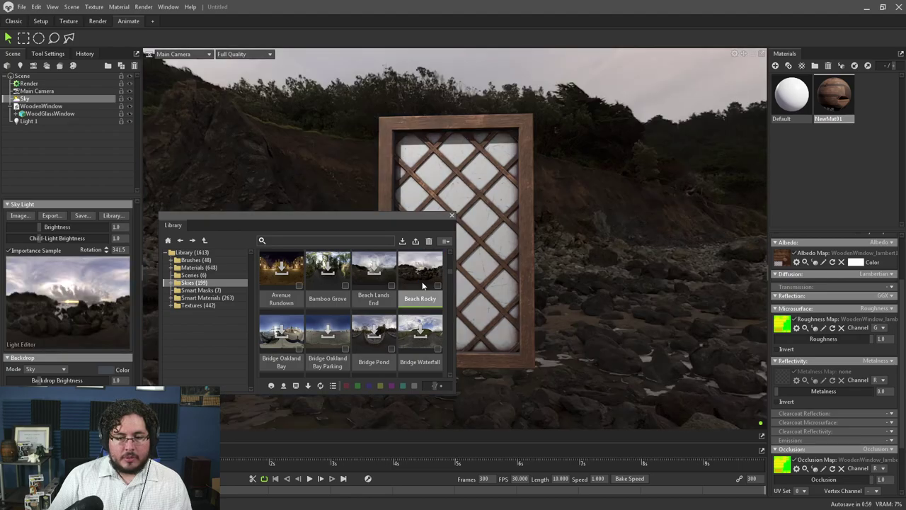
pyautogui.click(451, 215)
pyautogui.moveTo(404, 245); pyautogui.dragTo(396, 285)
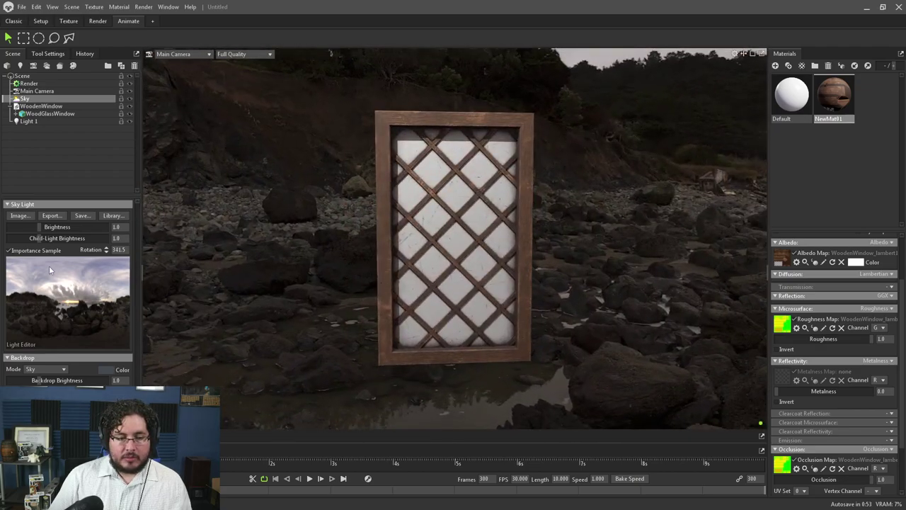
# - Add a sky light at the bright sun spot of the sky image and rotate the sky to 299
pyautogui.click(67, 303)
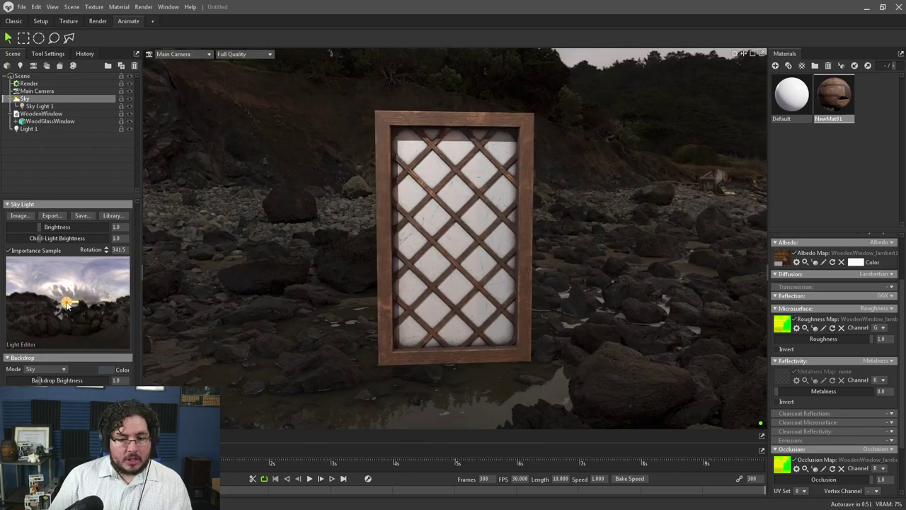
pyautogui.moveTo(310, 298); pyautogui.dragTo(359, 241)
pyautogui.scroll(5, 311, 262)
pyautogui.scroll(-2, 255, 215)
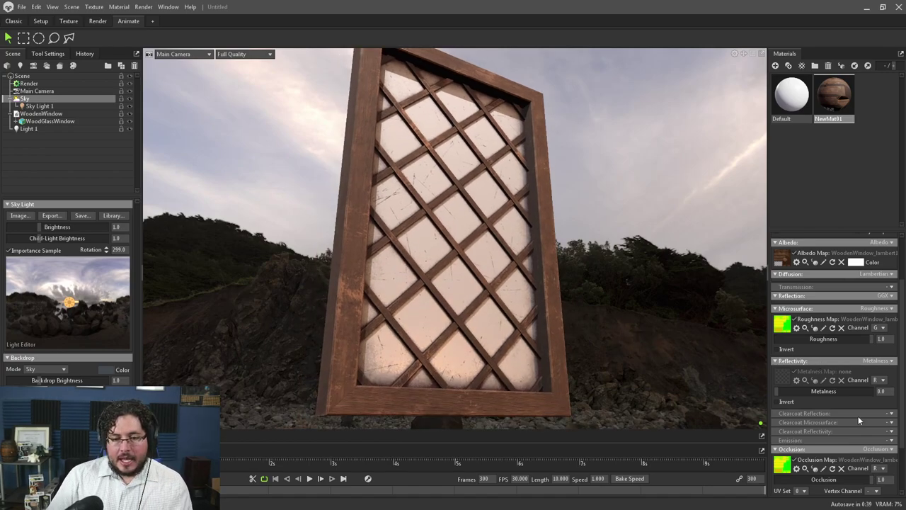
# - Set the window material's transparency to Dither and clear the scene selection
pyautogui.scroll(-2, 850, 418)
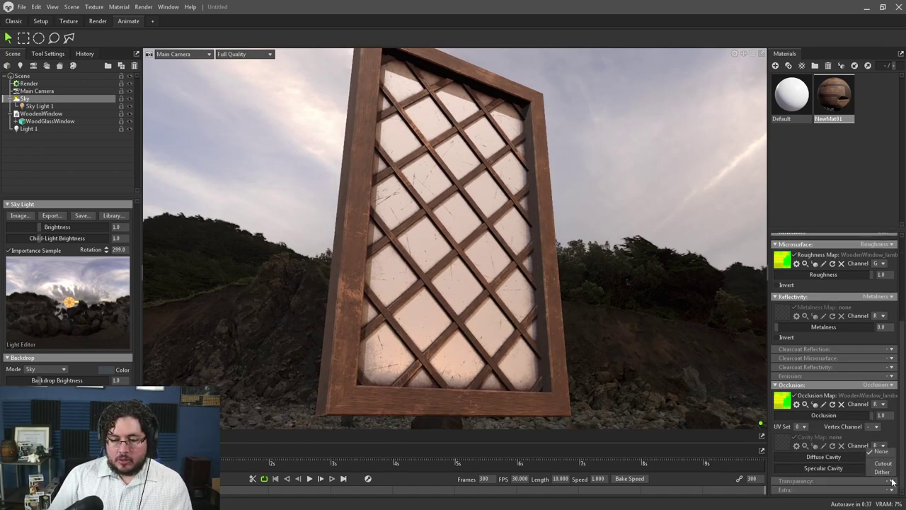
pyautogui.click(883, 473)
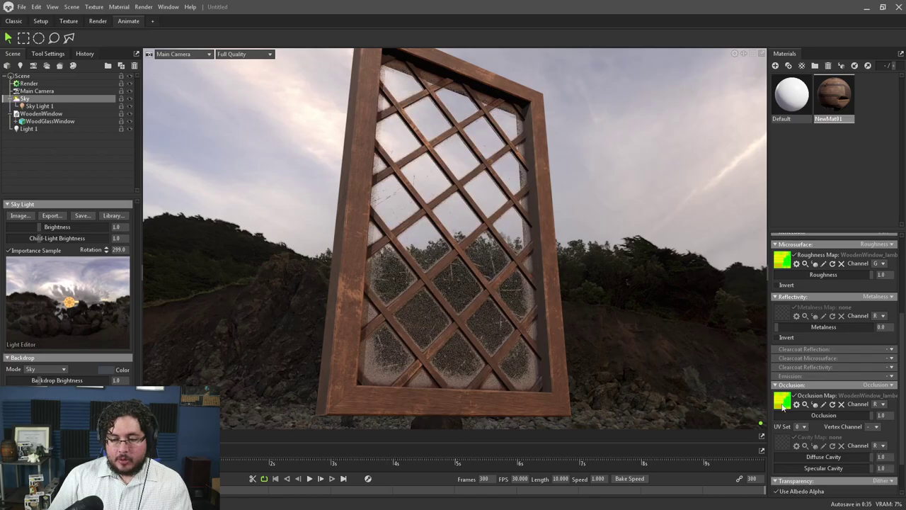
pyautogui.moveTo(642, 328); pyautogui.dragTo(597, 350)
pyautogui.click(596, 351)
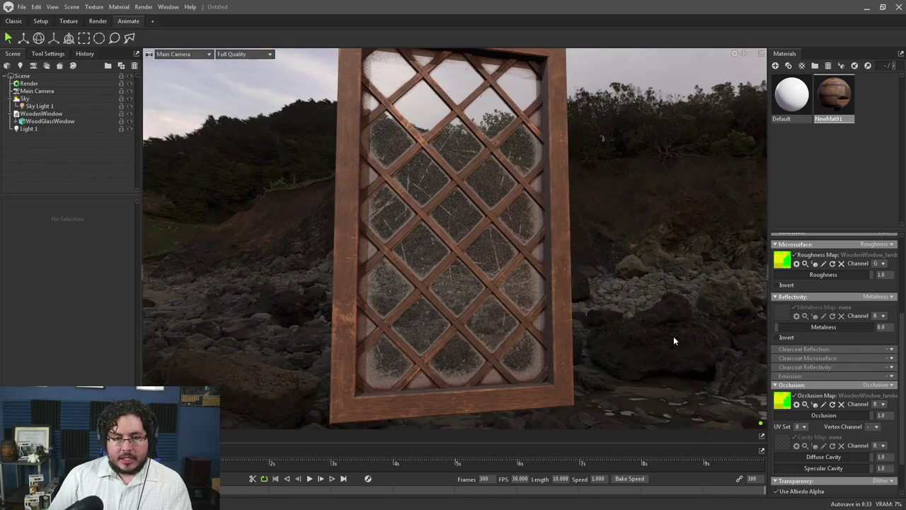
# - Examine the dithered glass panes up close and from several angles, checking the scratches, dirt edges and background behind them
pyautogui.moveTo(674, 336); pyautogui.dragTo(628, 348)
pyautogui.scroll(3, 637, 341)
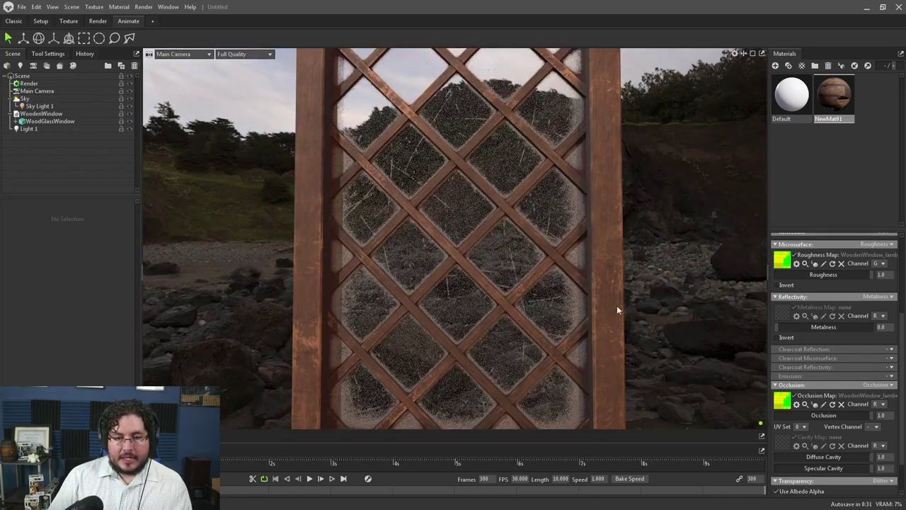
pyautogui.scroll(4, 617, 315)
pyautogui.moveTo(595, 307); pyautogui.dragTo(528, 254)
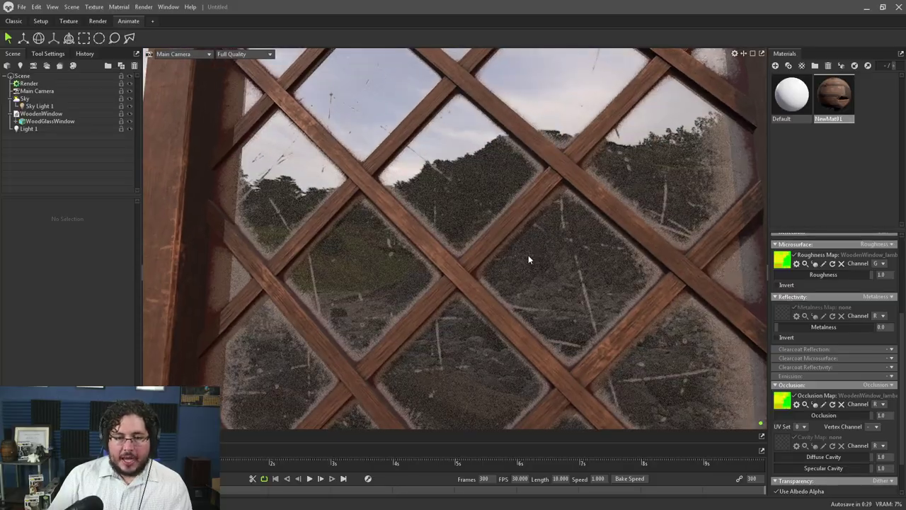
pyautogui.scroll(-6, 461, 221)
pyautogui.scroll(3, 498, 275)
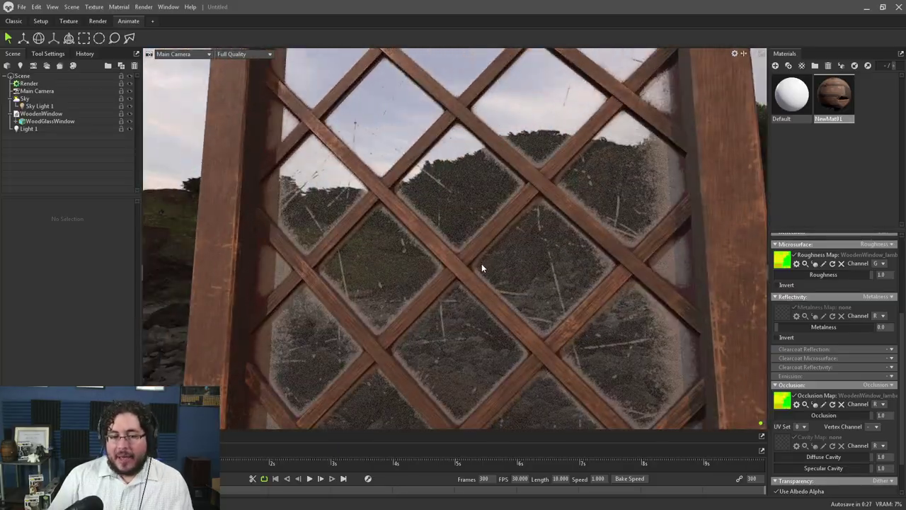
pyautogui.scroll(5, 481, 267)
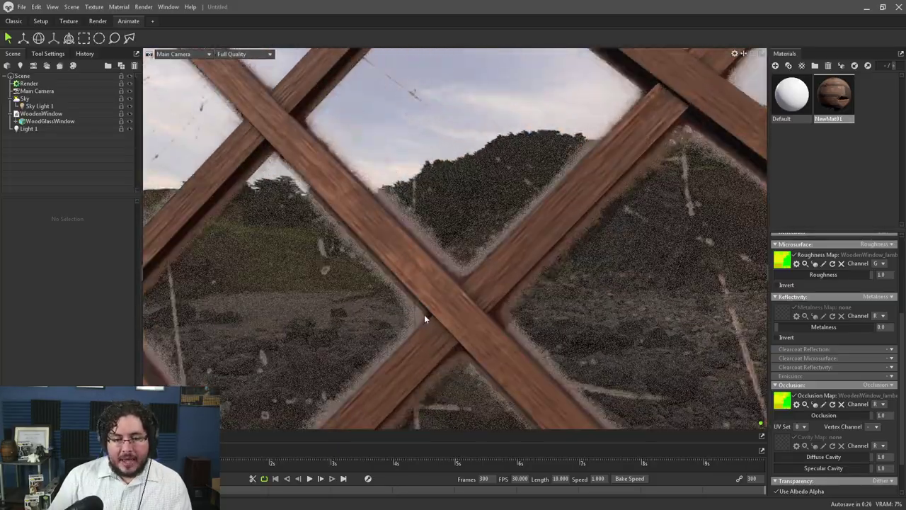
pyautogui.moveTo(425, 315); pyautogui.dragTo(565, 301, button='middle')
pyautogui.moveTo(529, 272); pyautogui.dragTo(498, 230)
pyautogui.scroll(-10, 524, 241)
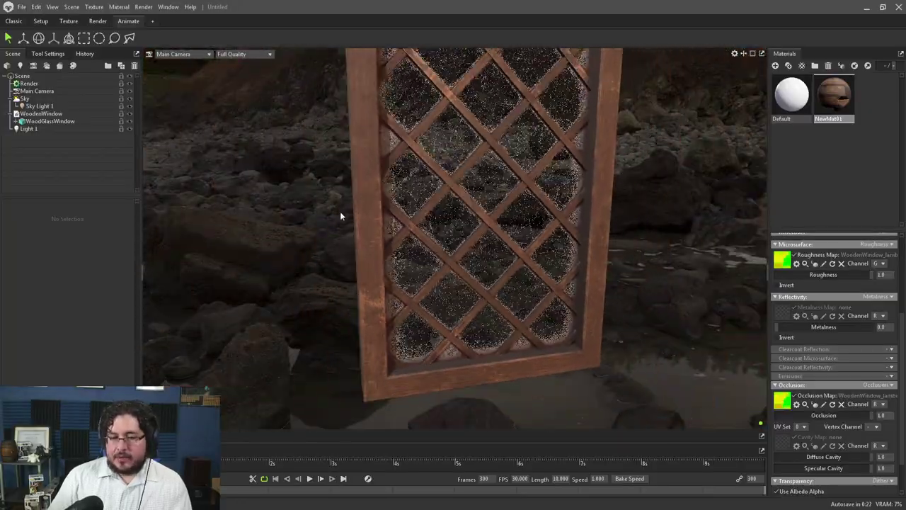
pyautogui.moveTo(341, 212); pyautogui.dragTo(514, 282, button='right')
pyautogui.moveTo(514, 282); pyautogui.dragTo(570, 229)
pyautogui.moveTo(570, 229); pyautogui.dragTo(504, 232, button='right')
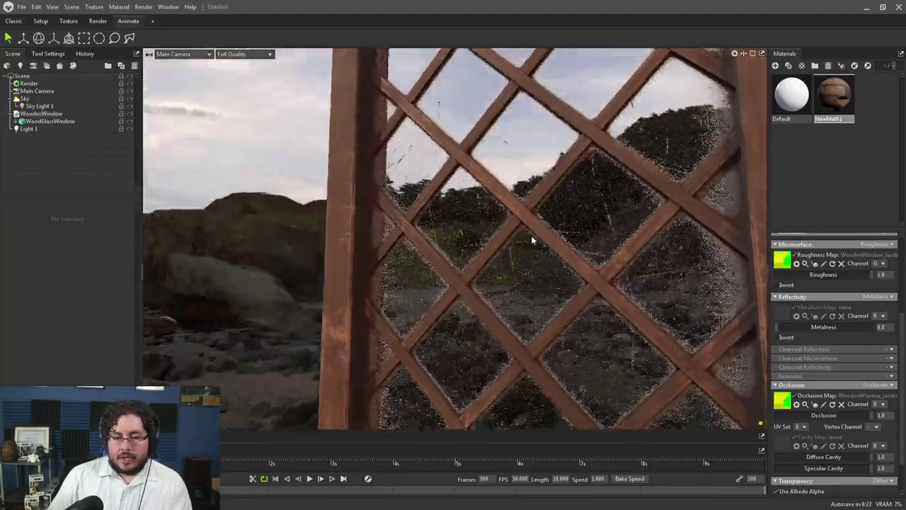
pyautogui.scroll(-4, 505, 235)
pyautogui.moveTo(505, 235); pyautogui.dragTo(509, 273)
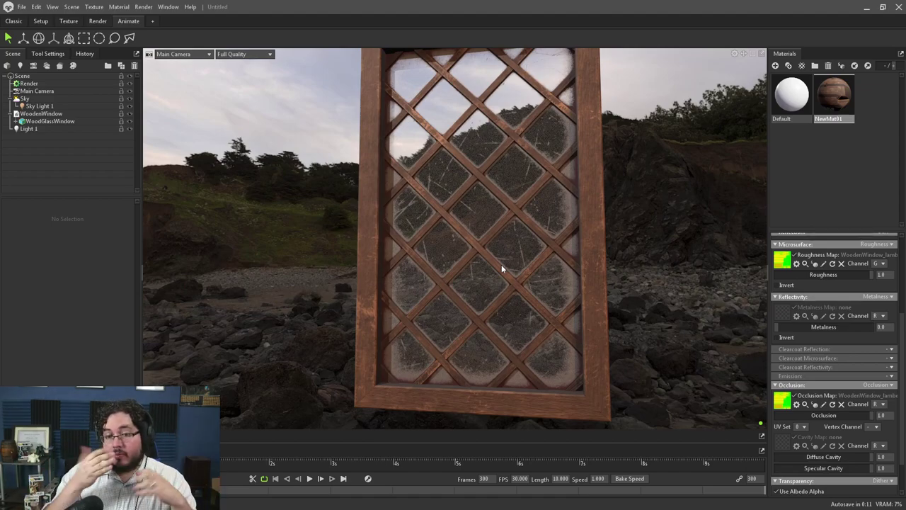
pyautogui.moveTo(578, 310); pyautogui.dragTo(518, 287)
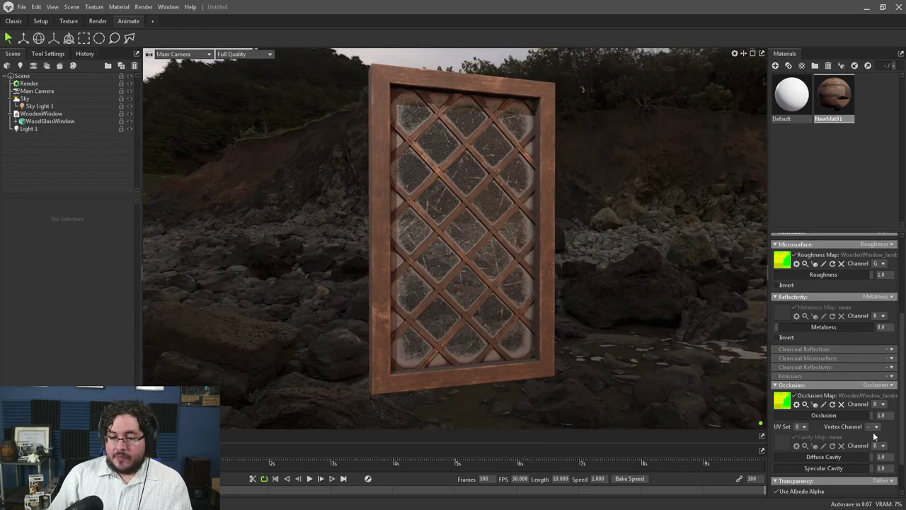
# - Set the window material's transmission to Refraction
pyautogui.scroll(2, 867, 443)
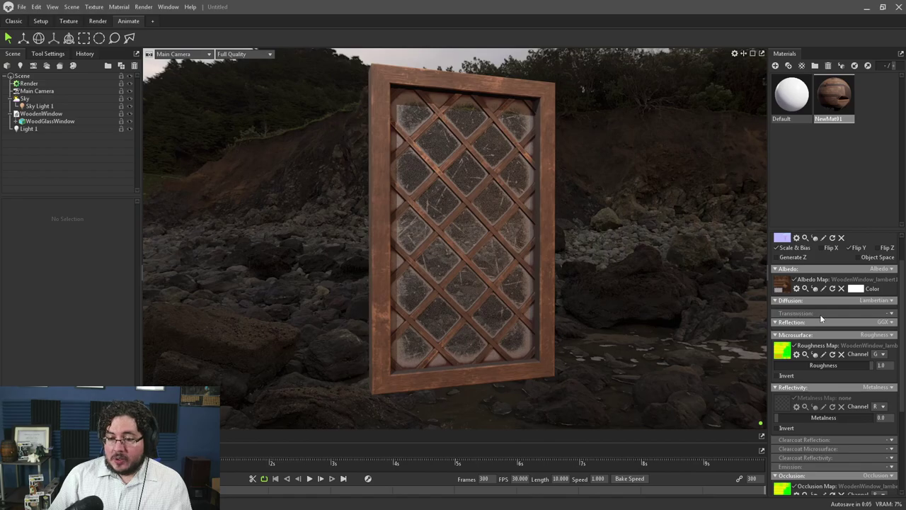
pyautogui.click(890, 314)
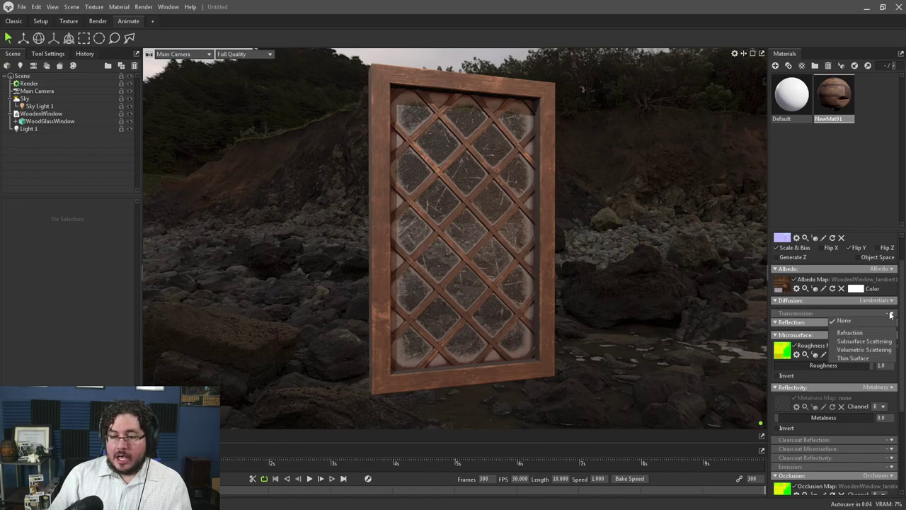
pyautogui.click(857, 332)
pyautogui.moveTo(672, 287); pyautogui.dragTo(606, 312)
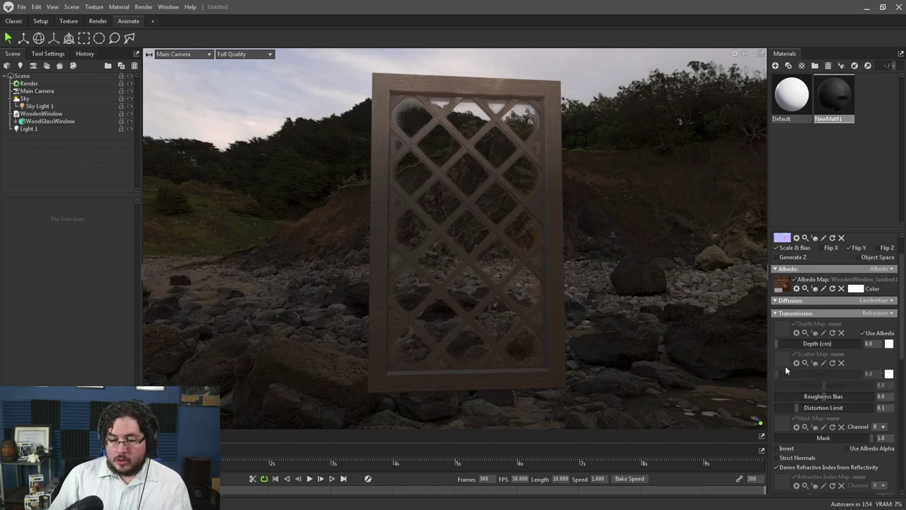
# - Set the material's reflectivity to Refractive Index with metalness at 1.0 and check the refracted glass
pyautogui.scroll(-3, 854, 400)
pyautogui.scroll(-4, 854, 399)
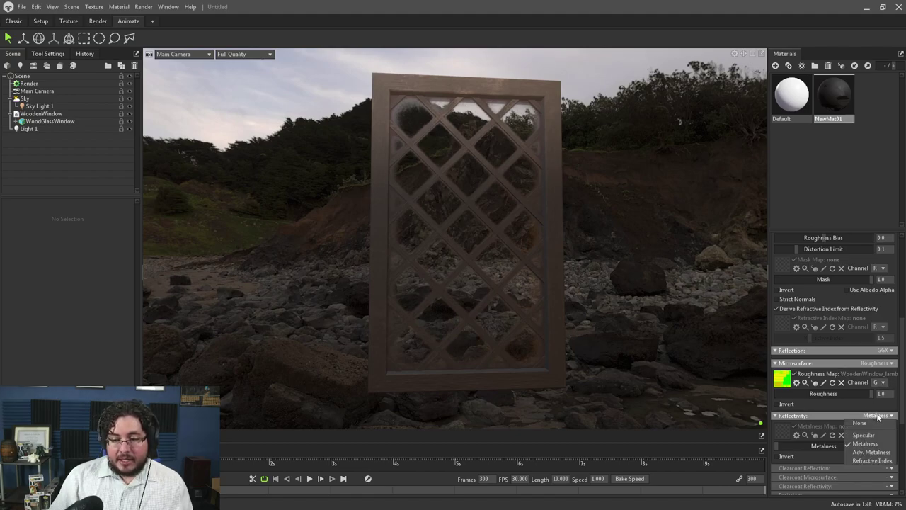
pyautogui.click(868, 461)
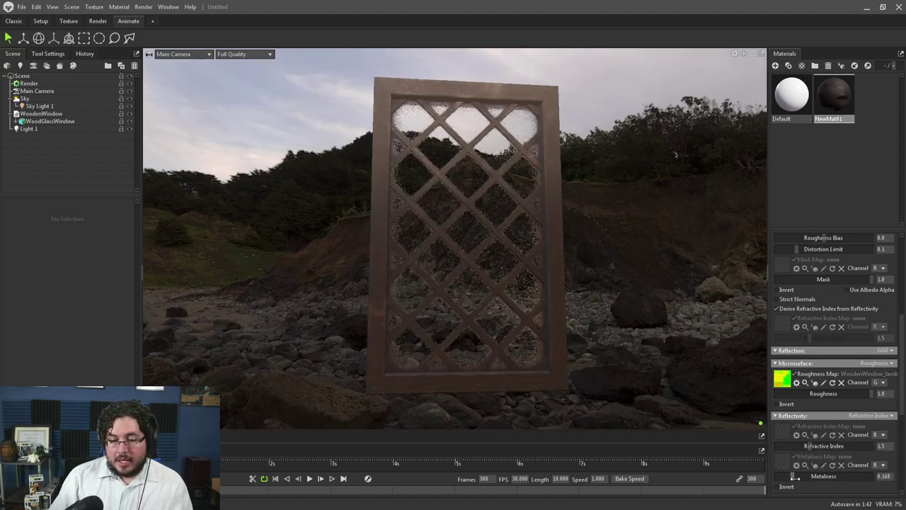
pyautogui.moveTo(623, 333)
pyautogui.mouseDown()
pyautogui.moveTo(616, 328)
pyautogui.moveTo(608, 358)
pyautogui.moveTo(658, 312)
pyautogui.moveTo(660, 281)
pyautogui.moveTo(623, 293)
pyautogui.moveTo(689, 345)
pyautogui.moveTo(701, 310)
pyautogui.moveTo(662, 328)
pyautogui.moveTo(694, 331)
pyautogui.moveTo(654, 337)
pyautogui.mouseUp()
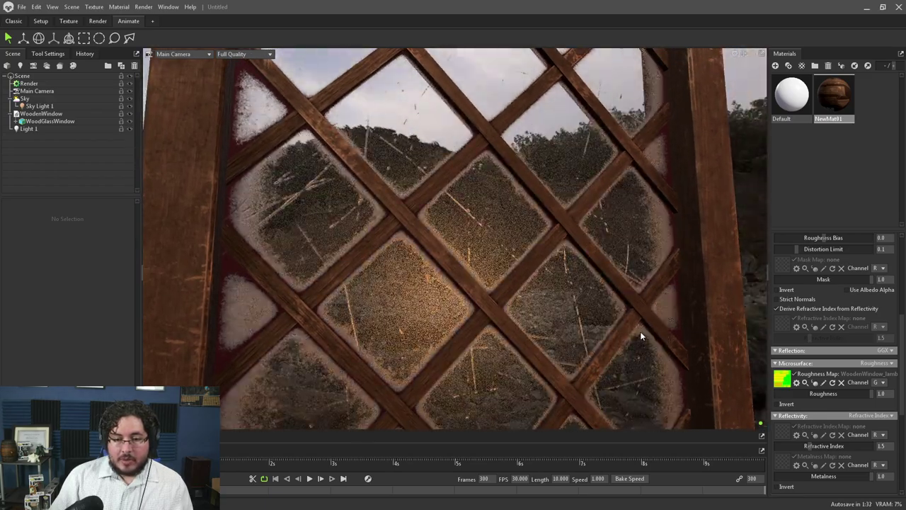
pyautogui.moveTo(699, 348); pyautogui.dragTo(488, 303, button='right')
pyautogui.moveTo(487, 303); pyautogui.dragTo(580, 350)
pyautogui.moveTo(579, 350); pyautogui.dragTo(598, 351, button='right')
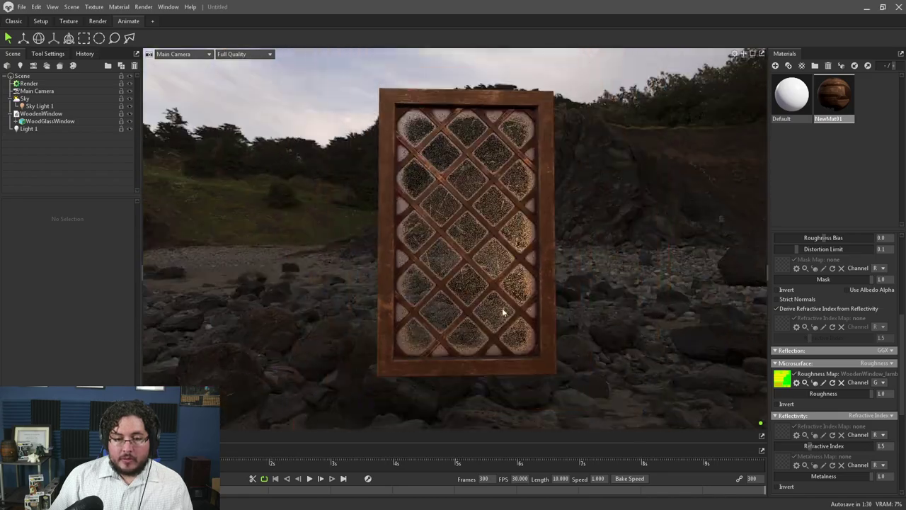
pyautogui.moveTo(599, 354); pyautogui.dragTo(543, 316)
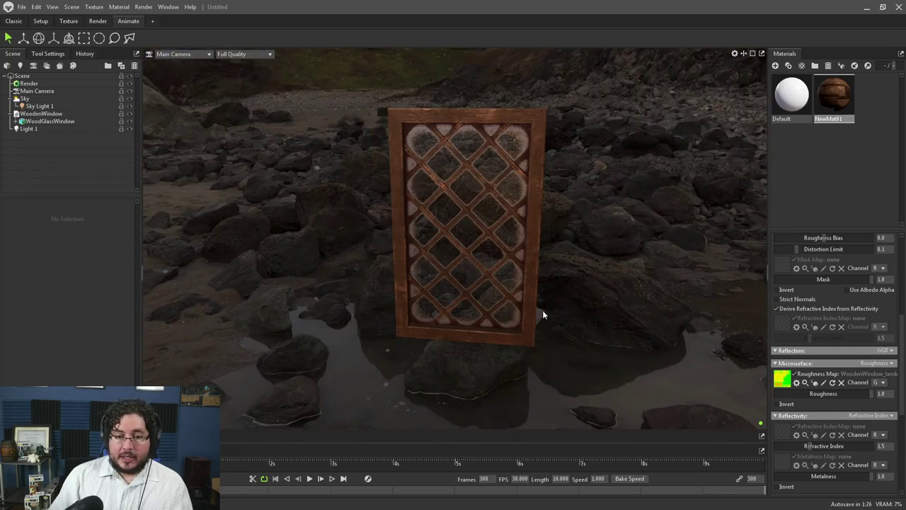
# - Switch to Maya and create a polygon cube at the window model, scaled uniformly to about 427
pyautogui.hotkey('alt', 'Tab')
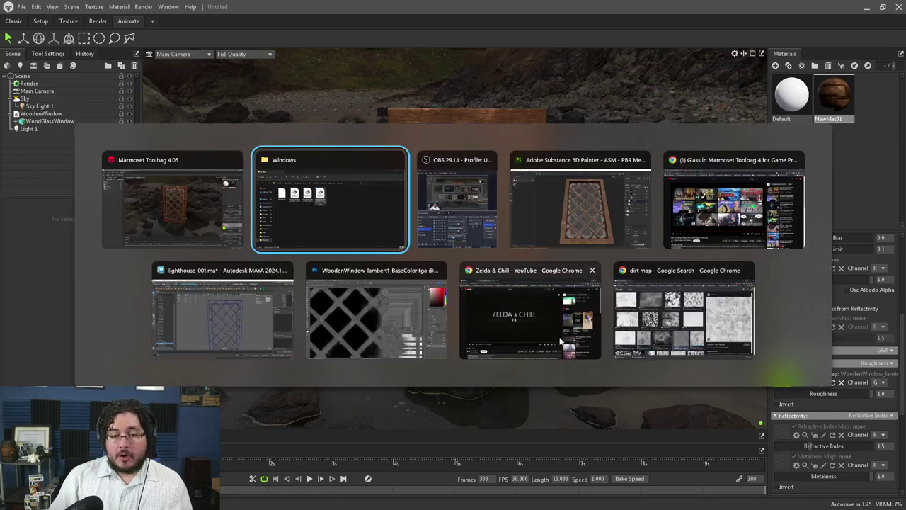
pyautogui.click(269, 307)
pyautogui.click(577, 303)
pyautogui.keyDown('alt'); pyautogui.moveTo(577, 303); pyautogui.dragTo(441, 252, button='right'); pyautogui.keyUp('alt')
pyautogui.keyDown('alt'); pyautogui.moveTo(440, 252); pyautogui.dragTo(532, 315); pyautogui.keyUp('alt')
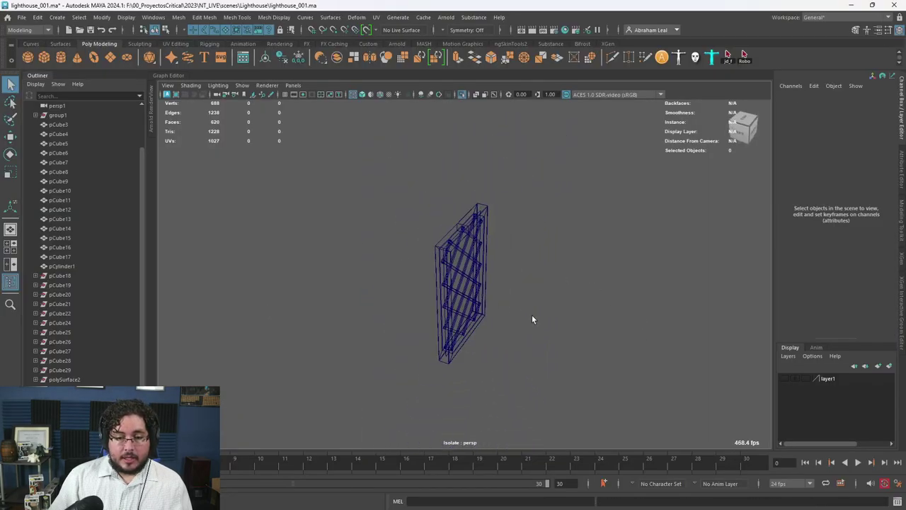
pyautogui.click(46, 58)
pyautogui.moveTo(465, 284); pyautogui.dragTo(603, 303)
# - Move the new cube along Z to about -207 and show the scene in shaded mode
pyautogui.press('w')
pyautogui.moveTo(530, 300); pyautogui.dragTo(521, 277)
pyautogui.moveTo(434, 286); pyautogui.dragTo(398, 284)
pyautogui.keyDown('alt'); pyautogui.moveTo(403, 289); pyautogui.dragTo(427, 281); pyautogui.keyUp('alt')
pyautogui.keyDown('alt'); pyautogui.moveTo(427, 282); pyautogui.dragTo(481, 306, button='right'); pyautogui.keyUp('alt')
pyautogui.keyDown('alt'); pyautogui.moveTo(482, 306); pyautogui.dragTo(468, 307); pyautogui.keyUp('alt')
pyautogui.keyDown('alt'); pyautogui.moveTo(468, 308); pyautogui.dragTo(484, 312, button='right'); pyautogui.keyUp('alt')
pyautogui.press('5')
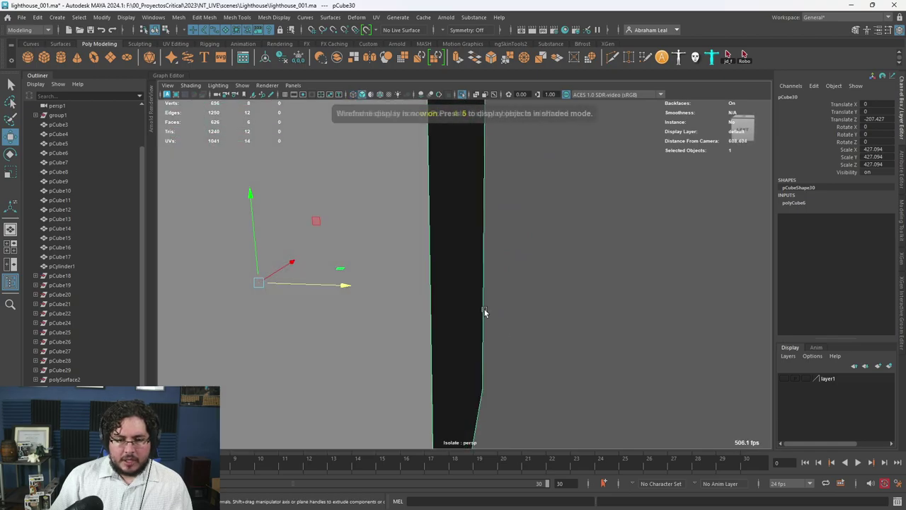
# - Move the cube along Z to about -213 and extrude its window-side face with an offset of about 149.5
pyautogui.moveTo(346, 285); pyautogui.dragTo(337, 284)
pyautogui.keyDown('alt'); pyautogui.moveTo(424, 284); pyautogui.dragTo(347, 283); pyautogui.keyUp('alt')
pyautogui.keyDown('alt'); pyautogui.moveTo(432, 276); pyautogui.dragTo(388, 257, button='right'); pyautogui.keyUp('alt')
pyautogui.click(388, 258)
pyautogui.hotkey('ctrl', 'e')
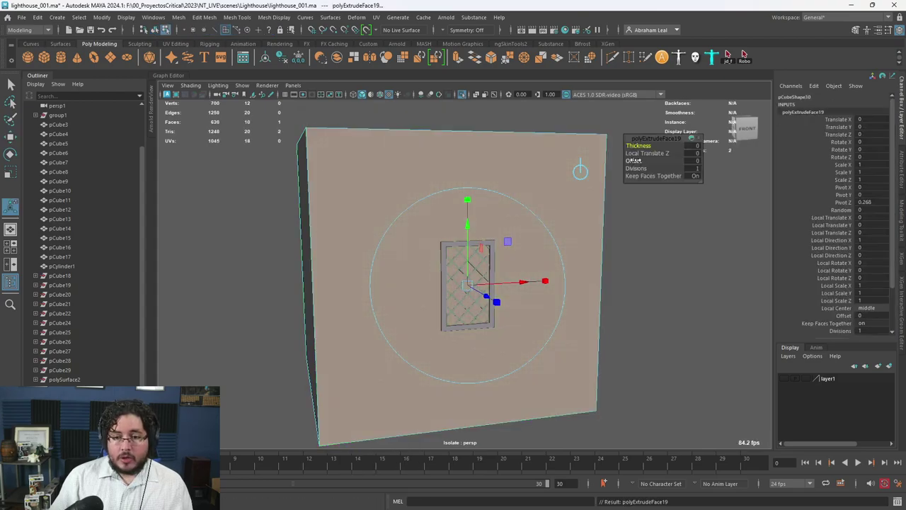
pyautogui.moveTo(634, 161); pyautogui.dragTo(740, 163)
pyautogui.moveTo(631, 160); pyautogui.dragTo(812, 161)
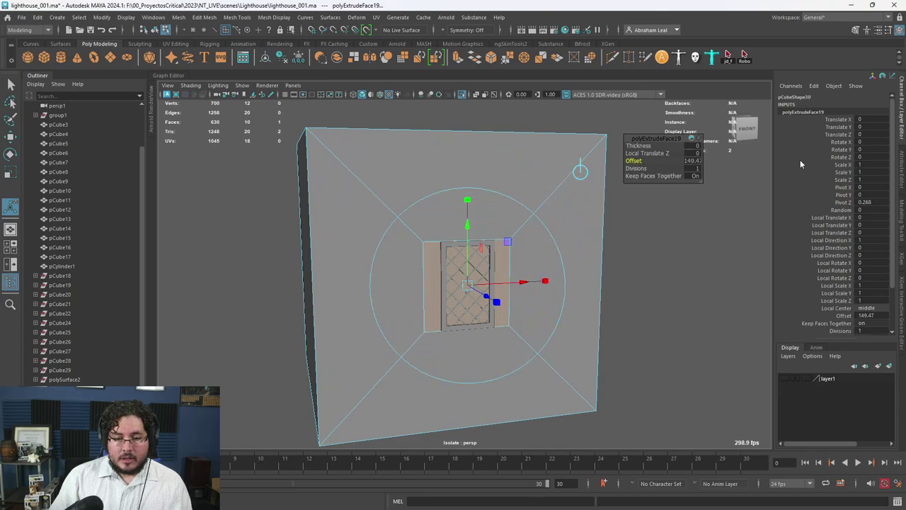
# - Fine-tune the extrusion's offset around the window frame and delete the inset face to open a window hole
pyautogui.keyDown('alt'); pyautogui.moveTo(723, 205); pyautogui.dragTo(648, 221); pyautogui.keyUp('alt')
pyautogui.scroll(4, 645, 223)
pyautogui.moveTo(632, 161); pyautogui.dragTo(668, 160)
pyautogui.moveTo(604, 236)
pyautogui.keyDown('alt'); pyautogui.mouseDown()
pyautogui.moveTo(543, 305)
pyautogui.moveTo(540, 251)
pyautogui.moveTo(610, 291)
pyautogui.moveTo(691, 285)
pyautogui.moveTo(517, 252)
pyautogui.moveTo(606, 226)
pyautogui.mouseUp(); pyautogui.keyUp('alt')
pyautogui.click(546, 294)
pyautogui.hotkey('ctrl', 'z')
pyautogui.press('Delete')
pyautogui.click(606, 226)
pyautogui.press('f')
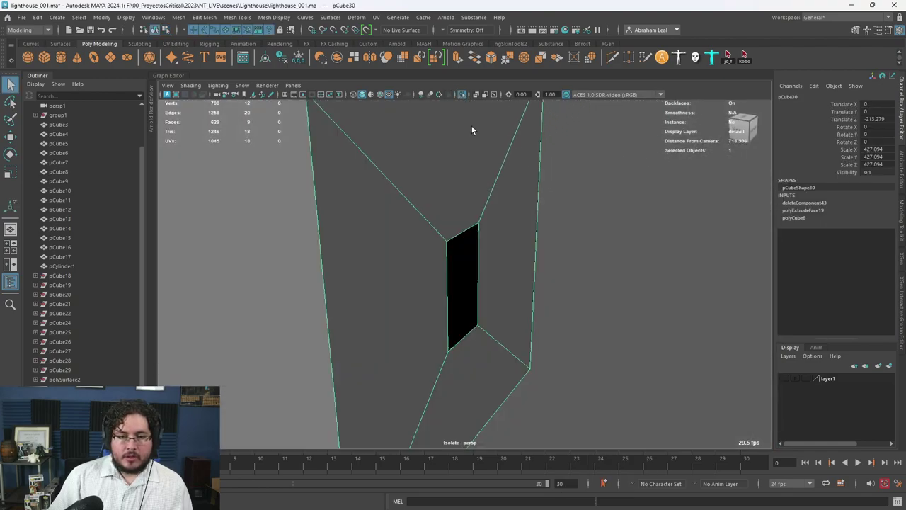
# - Extrude the whole cube shell to give the room walls thickness and return to object mode
pyautogui.keyDown('alt'); pyautogui.moveTo(472, 126); pyautogui.dragTo(449, 185); pyautogui.keyUp('alt')
pyautogui.moveTo(453, 185); pyautogui.dragTo(496, 170, button='right')
pyautogui.keyDown('alt'); pyautogui.moveTo(483, 238); pyautogui.dragTo(584, 296); pyautogui.keyUp('alt')
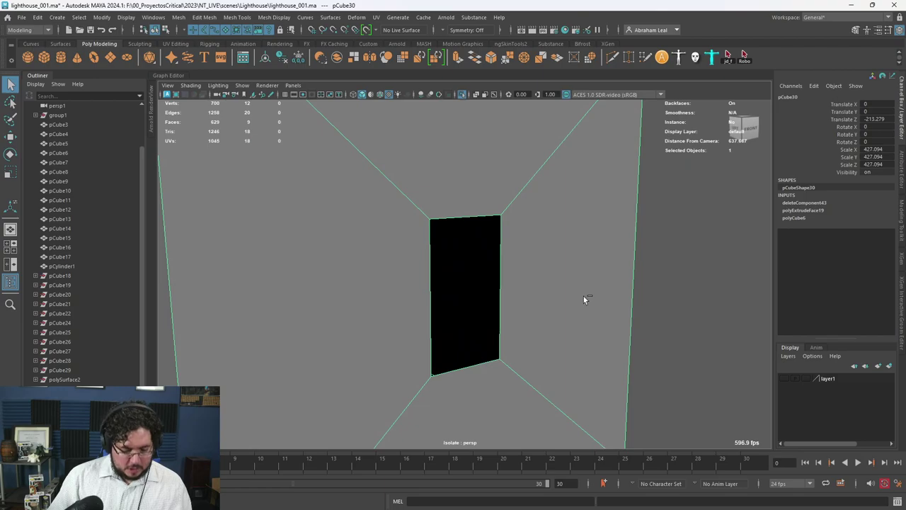
pyautogui.hotkey('ctrl', 'e')
pyautogui.keyDown('alt'); pyautogui.moveTo(336, 138); pyautogui.dragTo(344, 178); pyautogui.keyUp('alt')
pyautogui.scroll(-1, 347, 175)
pyautogui.moveTo(379, 133); pyautogui.dragTo(377, 120)
pyautogui.keyDown('alt'); pyautogui.moveTo(408, 213); pyautogui.dragTo(456, 185); pyautogui.keyUp('alt')
pyautogui.press('q')
pyautogui.press('F8')
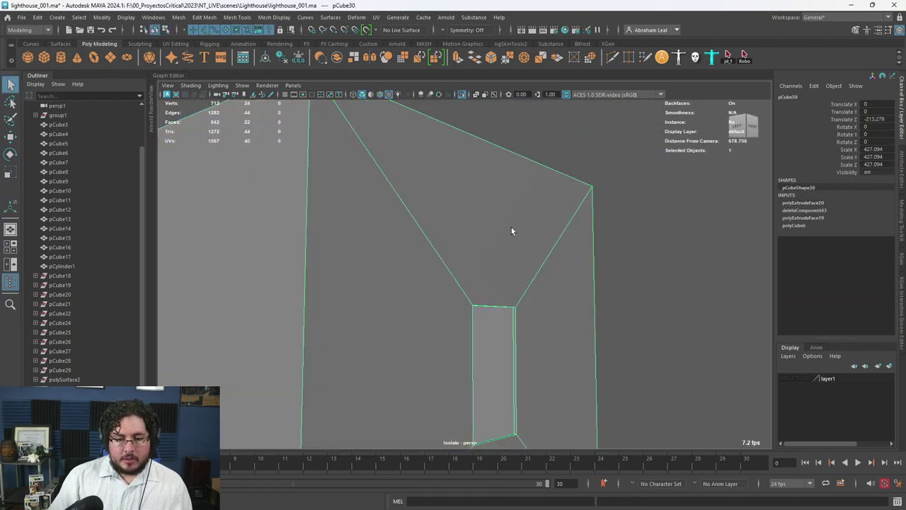
# - Export the selected cube as an FBX file named Room in the Windows folder and bring it into the Marmoset Toolbag scene
pyautogui.click(22, 17)
pyautogui.click(71, 142)
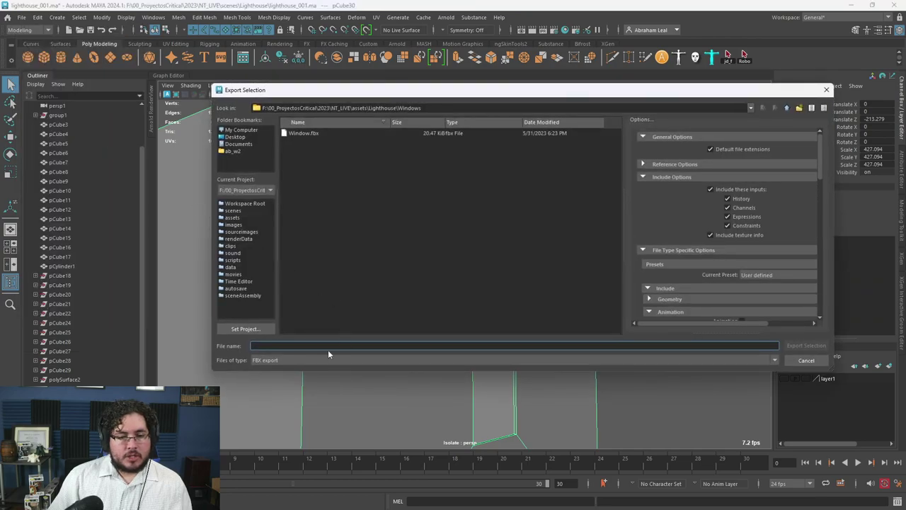
pyautogui.write('Room')
pyautogui.press('Return')
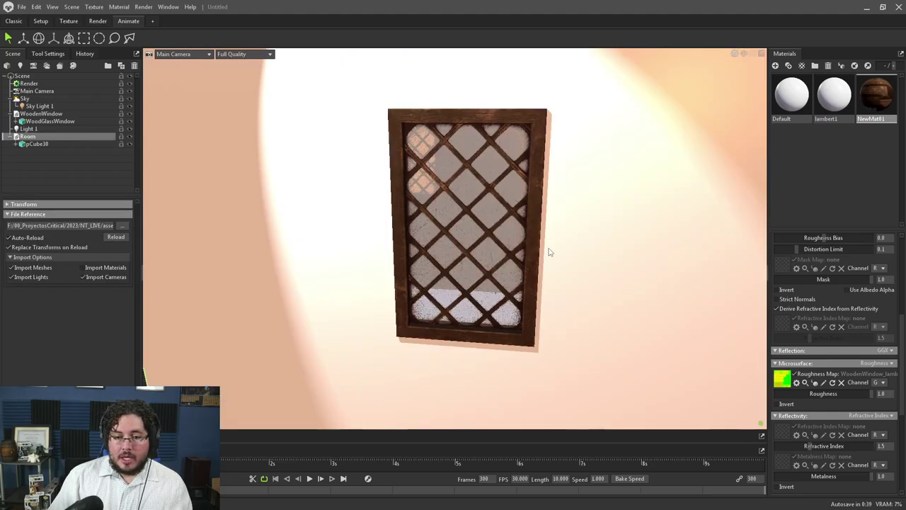
# - Examine the window's refractive glass up close and from inside the Room model
pyautogui.click(597, 251)
pyautogui.keyDown('alt'); pyautogui.moveTo(597, 251); pyautogui.dragTo(464, 216); pyautogui.keyUp('alt')
pyautogui.keyDown('alt'); pyautogui.moveTo(464, 216); pyautogui.dragTo(894, 407, button='right'); pyautogui.keyUp('alt')
pyautogui.keyDown('alt'); pyautogui.moveTo(360, 274); pyautogui.dragTo(475, 256, button='right'); pyautogui.keyUp('alt')
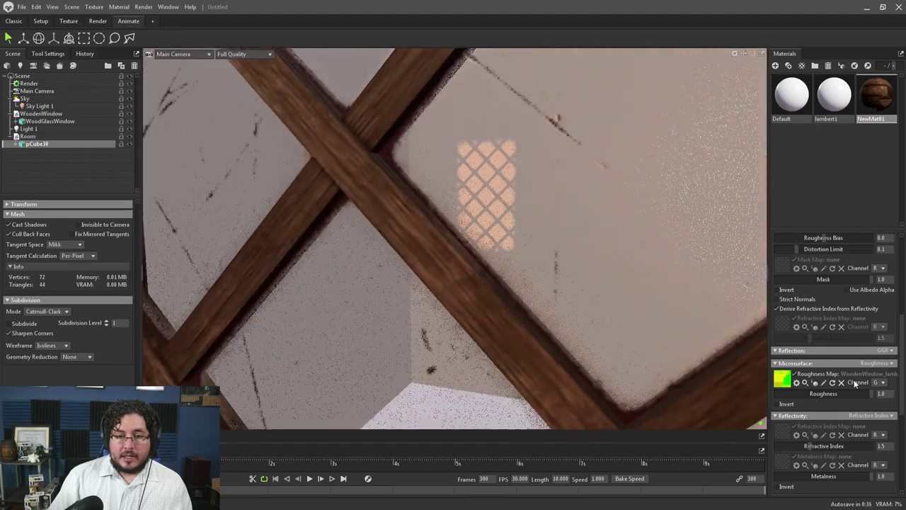
pyautogui.scroll(-10, 437, 280)
pyautogui.keyDown('alt'); pyautogui.moveTo(476, 255); pyautogui.dragTo(215, 201); pyautogui.keyUp('alt')
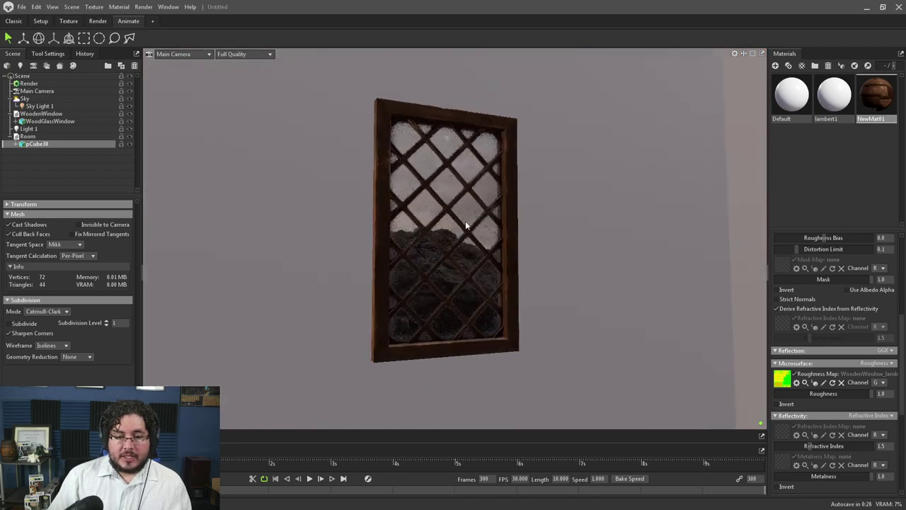
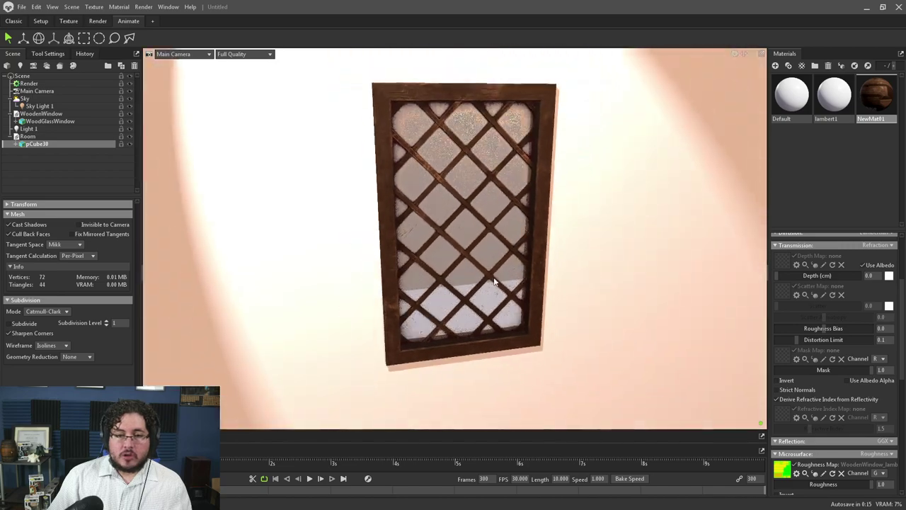
# - Enable ray tracing in the render settings and inspect the glass from outside and inside the room
pyautogui.click(31, 84)
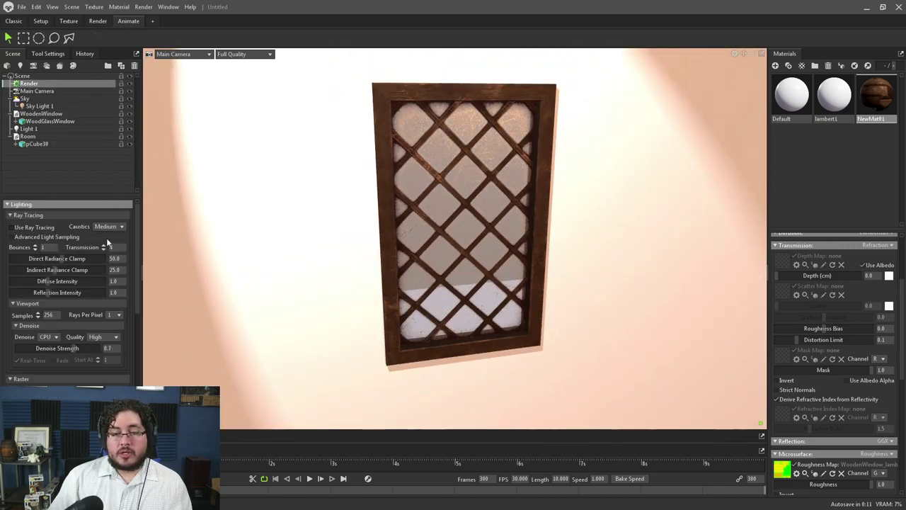
pyautogui.keyDown('alt'); pyautogui.moveTo(350, 291); pyautogui.dragTo(311, 279); pyautogui.keyUp('alt')
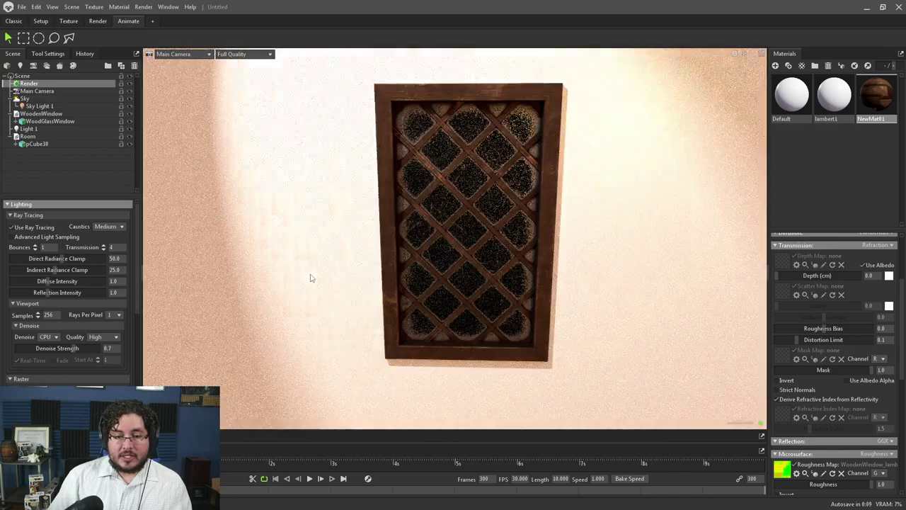
pyautogui.moveTo(407, 284); pyautogui.dragTo(470, 220)
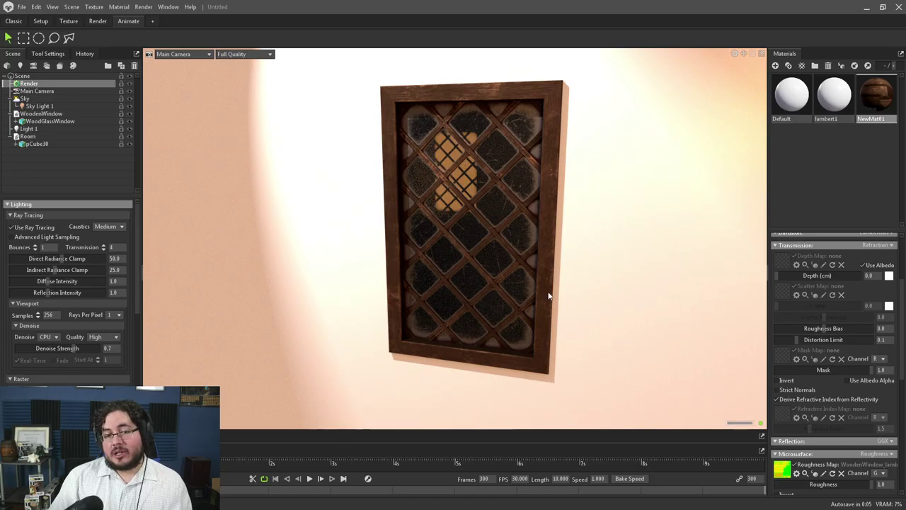
pyautogui.moveTo(548, 296); pyautogui.dragTo(454, 249)
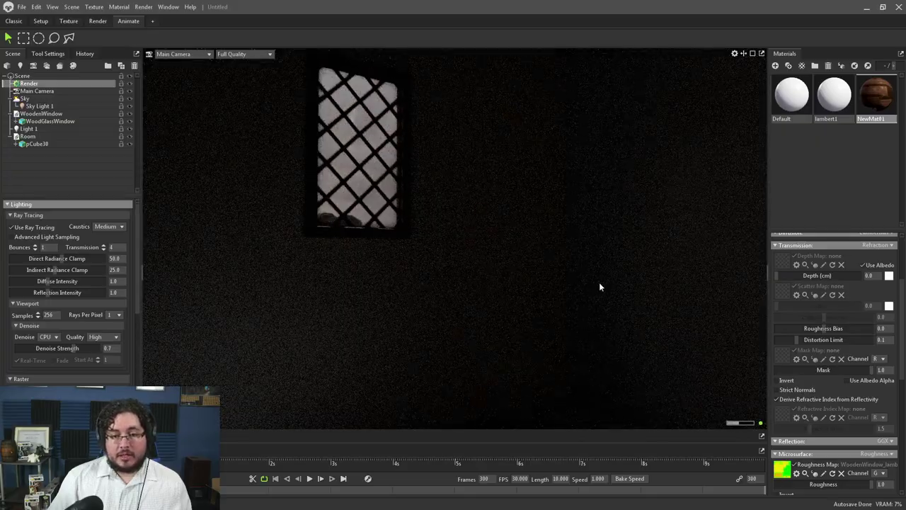
pyautogui.moveTo(572, 323); pyautogui.dragTo(376, 299)
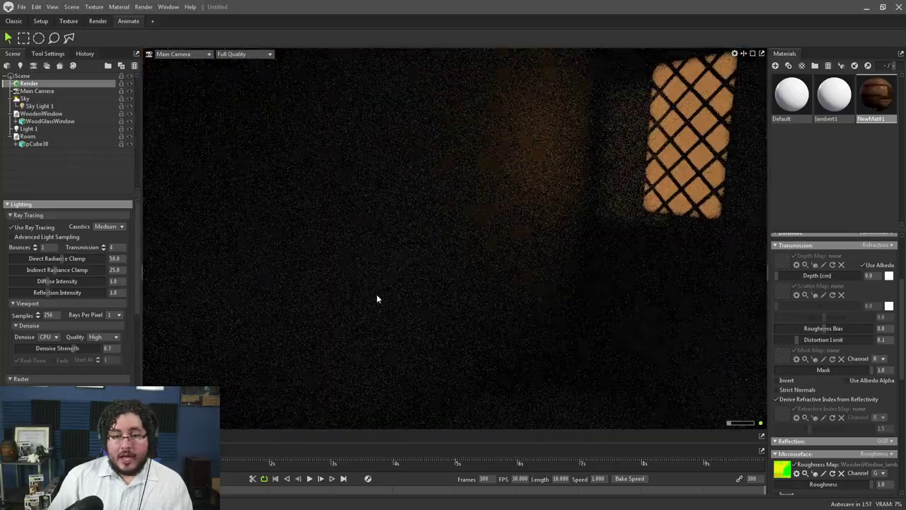
pyautogui.moveTo(614, 250); pyautogui.dragTo(482, 207)
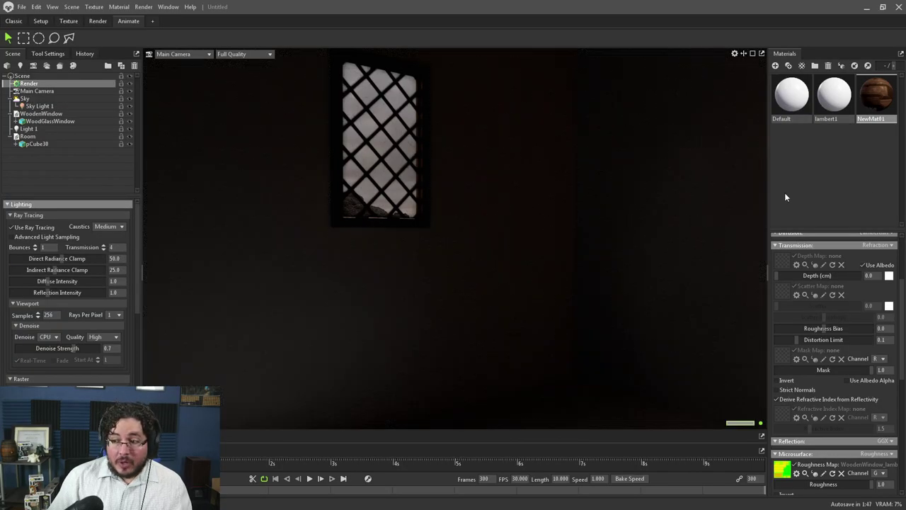
pyautogui.moveTo(597, 239); pyautogui.dragTo(486, 233)
pyautogui.scroll(4, 526, 217)
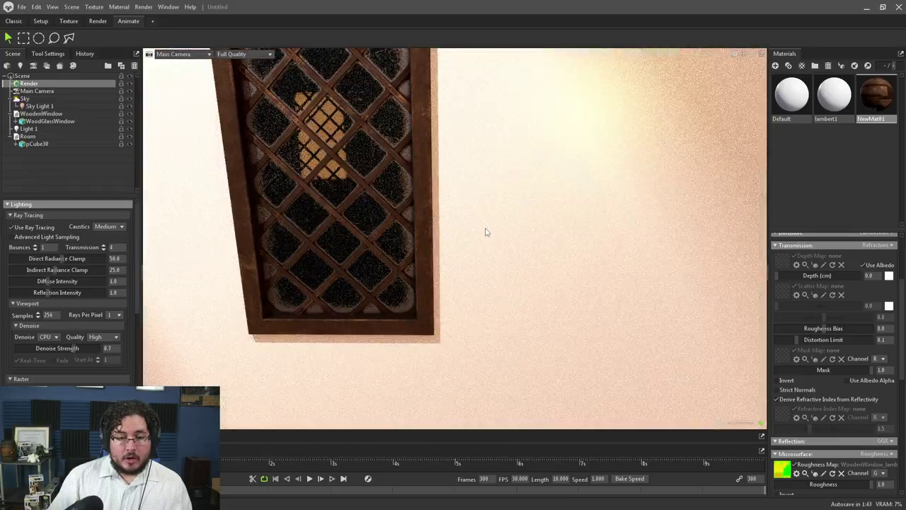
# - Delete Sky Light 1 and the spot light Light 1 from the scene
pyautogui.scroll(-3, 439, 207)
pyautogui.moveTo(439, 207); pyautogui.dragTo(468, 205)
pyautogui.scroll(-7, 506, 203)
pyautogui.scroll(2, 506, 203)
pyautogui.click(56, 106)
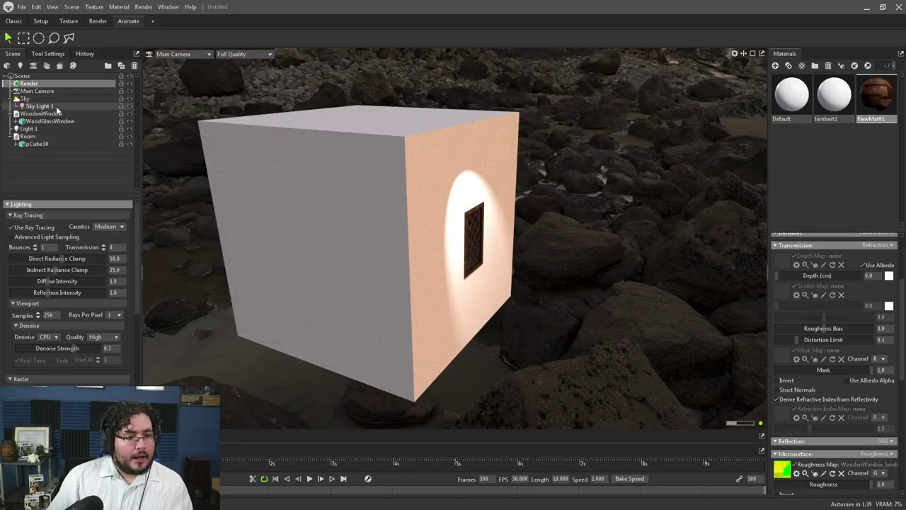
pyautogui.press('Delete')
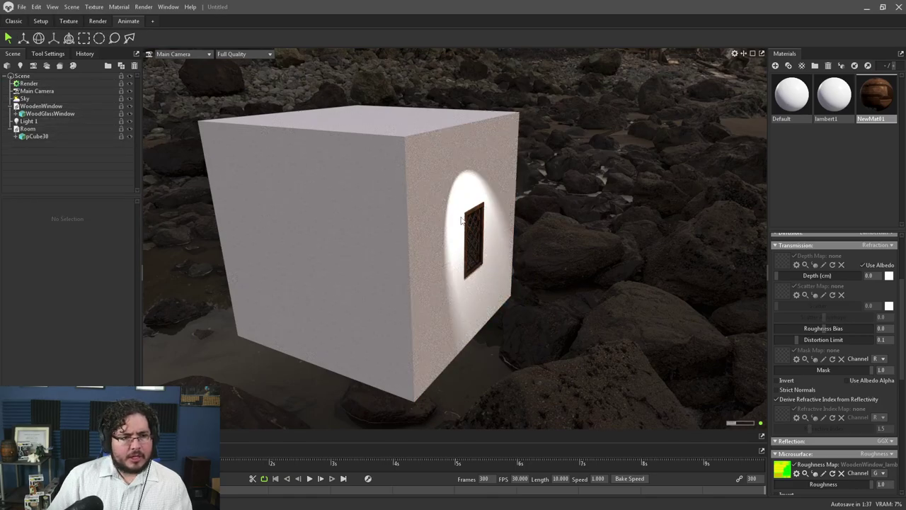
pyautogui.moveTo(149, 145); pyautogui.dragTo(178, 155)
pyautogui.click(90, 123)
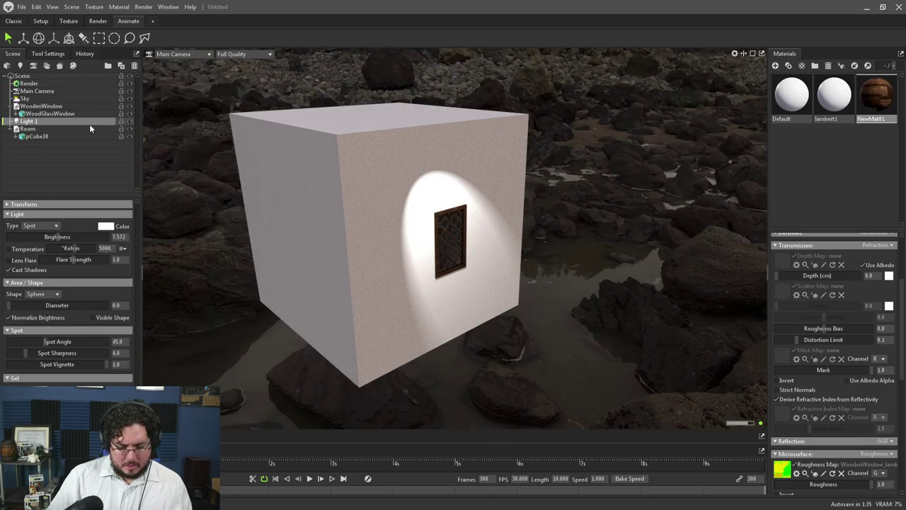
pyautogui.press('Delete')
# - Try a new spot light in the scene with its brightness raised to 15.0
pyautogui.moveTo(479, 249); pyautogui.dragTo(356, 227)
pyautogui.scroll(5, 356, 227)
pyautogui.moveTo(361, 234); pyautogui.dragTo(389, 285, button='middle')
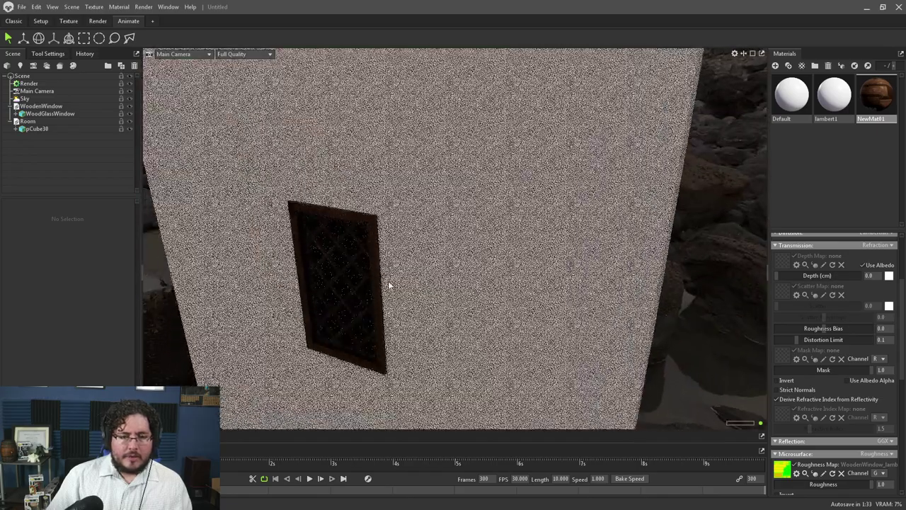
pyautogui.moveTo(389, 282); pyautogui.dragTo(272, 186)
pyautogui.scroll(-3, 394, 278)
pyautogui.click(20, 65)
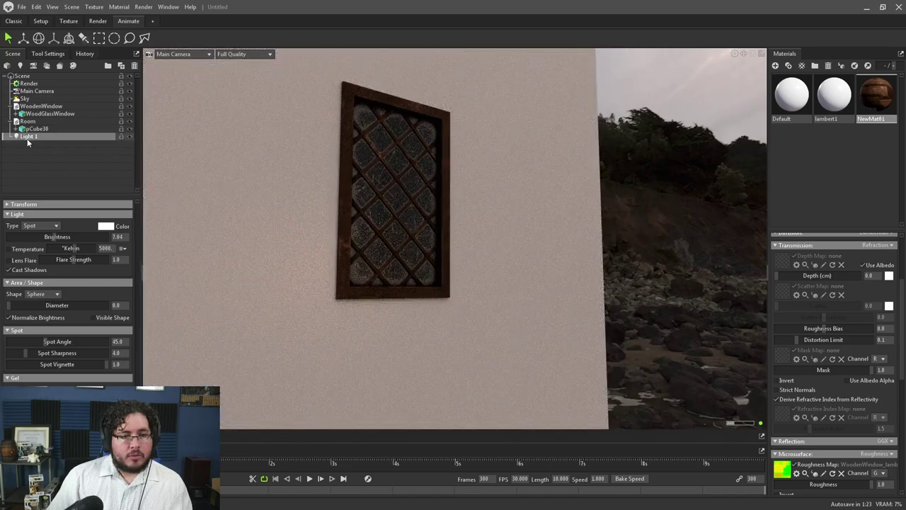
pyautogui.moveTo(51, 236); pyautogui.dragTo(111, 241)
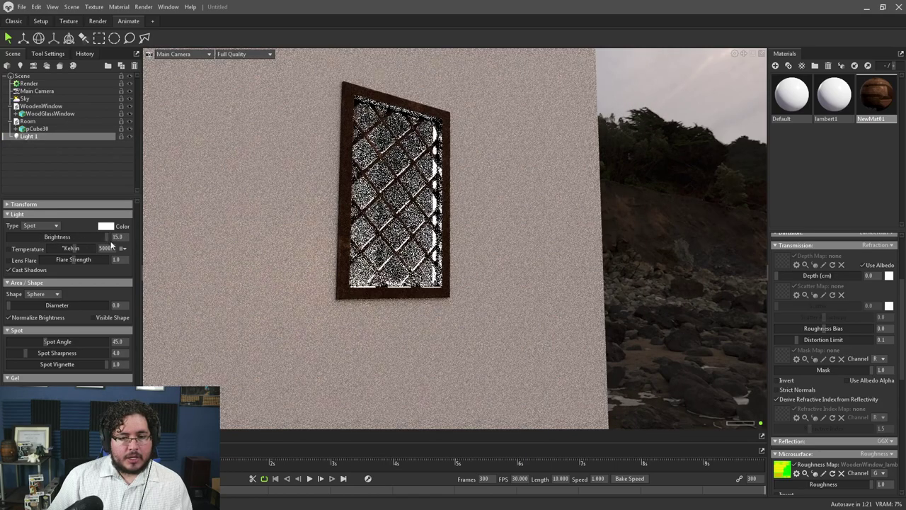
pyautogui.moveTo(425, 270); pyautogui.dragTo(385, 194)
# - Try moving a duplicate of the room cube away from the original, and delete both the duplicate and the new spot light
pyautogui.click(419, 230)
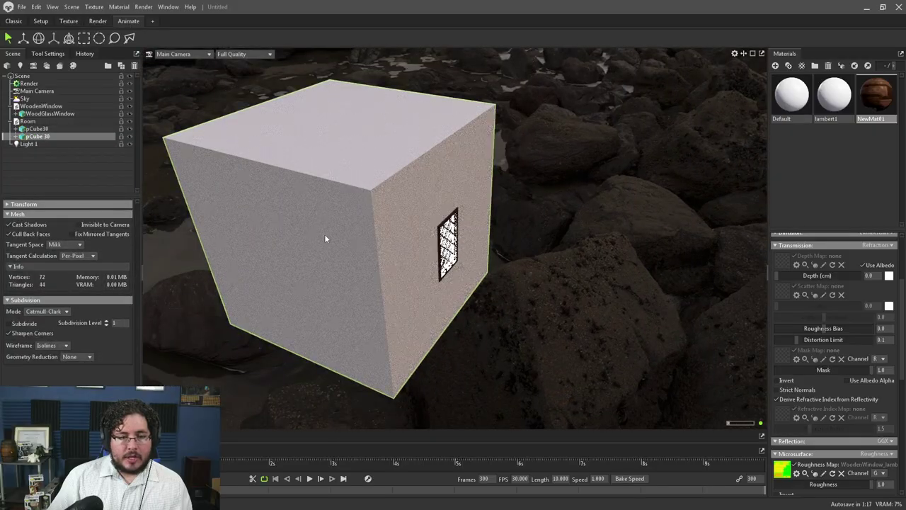
pyautogui.press('w')
pyautogui.moveTo(404, 236); pyautogui.dragTo(710, 318)
pyautogui.moveTo(524, 262); pyautogui.dragTo(545, 205)
pyautogui.scroll(3, 615, 279)
pyautogui.moveTo(663, 163); pyautogui.dragTo(548, 300)
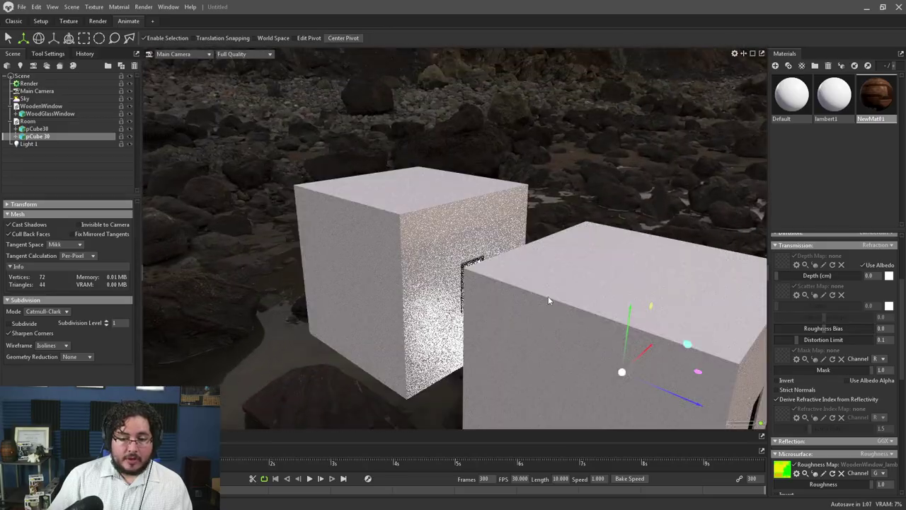
pyautogui.press('Delete')
pyautogui.click(59, 136)
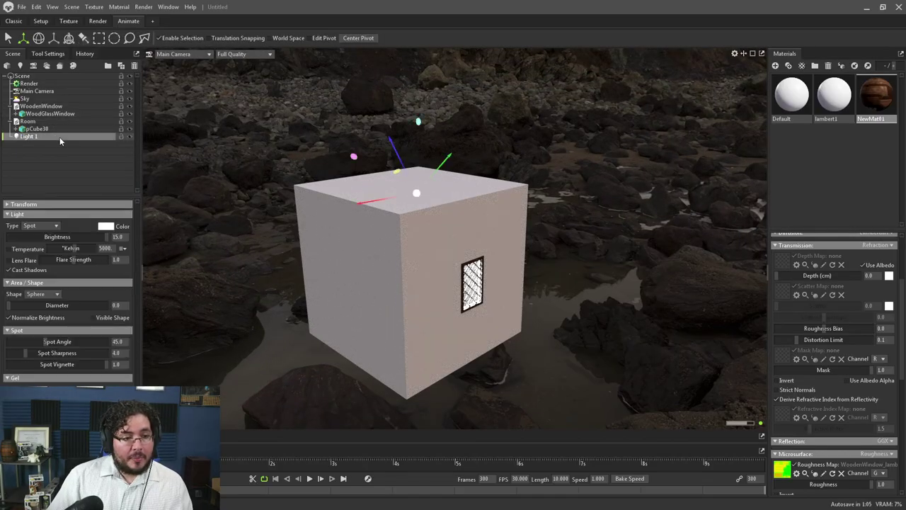
pyautogui.press('Delete')
# - Examine the ray-traced window glass up close from outside the room
pyautogui.moveTo(202, 184); pyautogui.dragTo(340, 221)
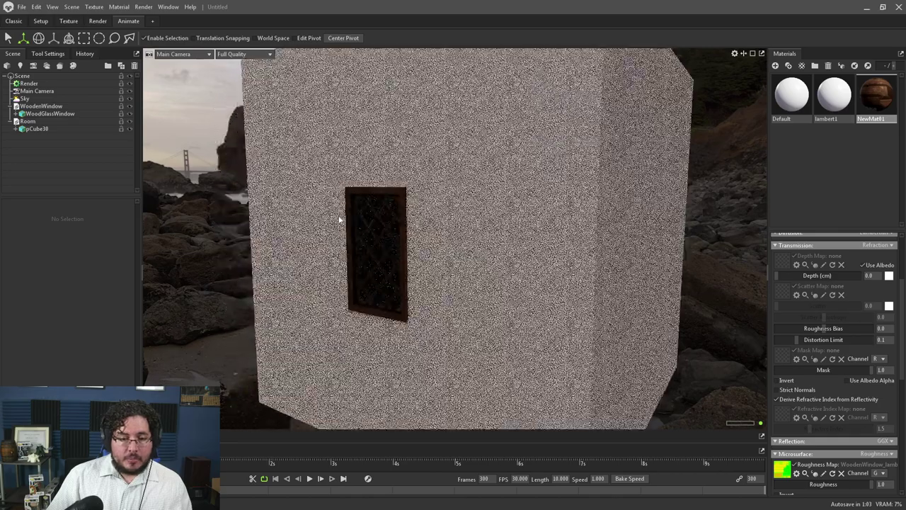
pyautogui.scroll(5, 340, 220)
pyautogui.moveTo(314, 257); pyautogui.dragTo(375, 224)
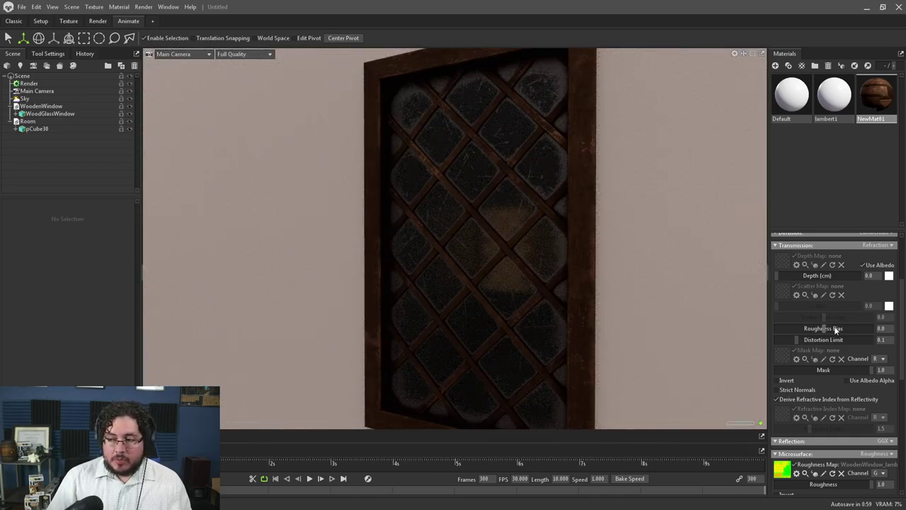
# - Switch to Substance 3D Painter, close the texture export dialog and examine the textured window from several angles
pyautogui.hotkey('alt', 'Tab')
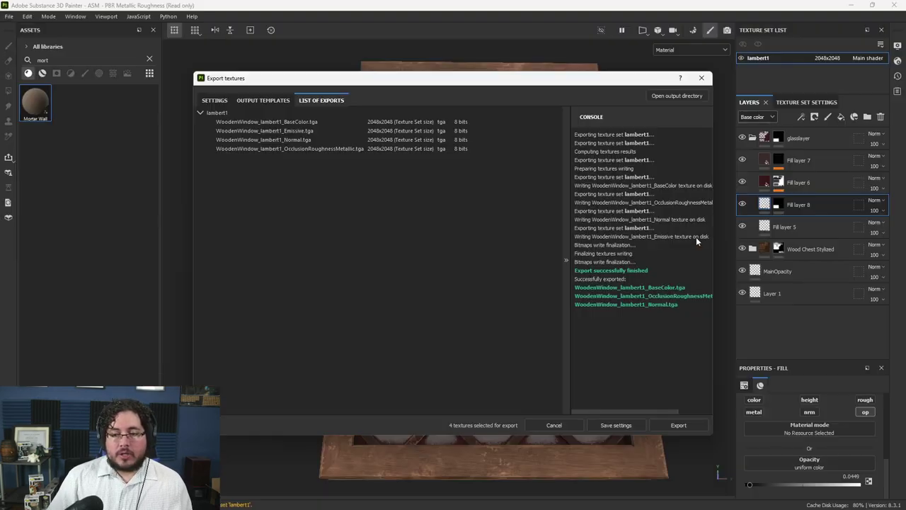
pyautogui.click(702, 80)
pyautogui.keyDown('alt'); pyautogui.moveTo(583, 225); pyautogui.dragTo(514, 272); pyautogui.keyUp('alt')
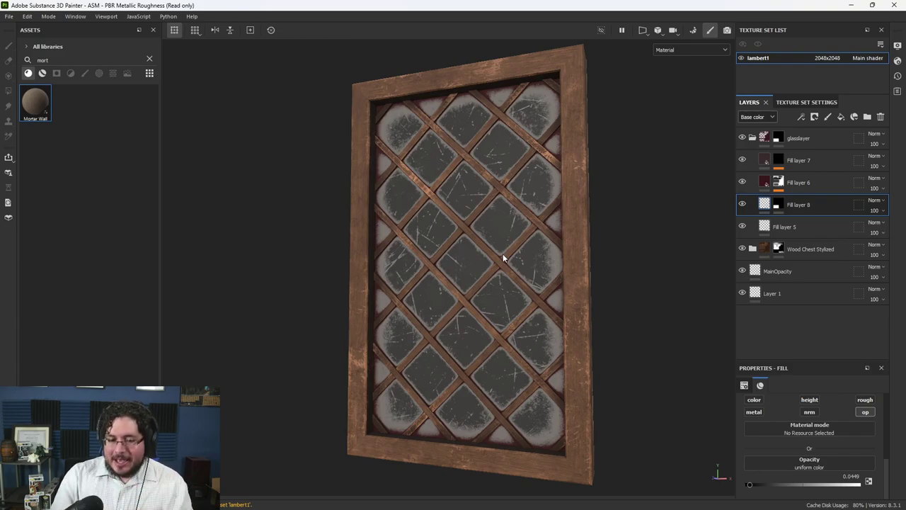
pyautogui.keyDown('alt'); pyautogui.moveTo(527, 272); pyautogui.dragTo(567, 300); pyautogui.keyUp('alt')
pyautogui.keyDown('alt'); pyautogui.moveTo(566, 300); pyautogui.dragTo(517, 174, button='right'); pyautogui.keyUp('alt')
pyautogui.keyDown('alt'); pyautogui.moveTo(516, 174); pyautogui.dragTo(470, 243); pyautogui.keyUp('alt')
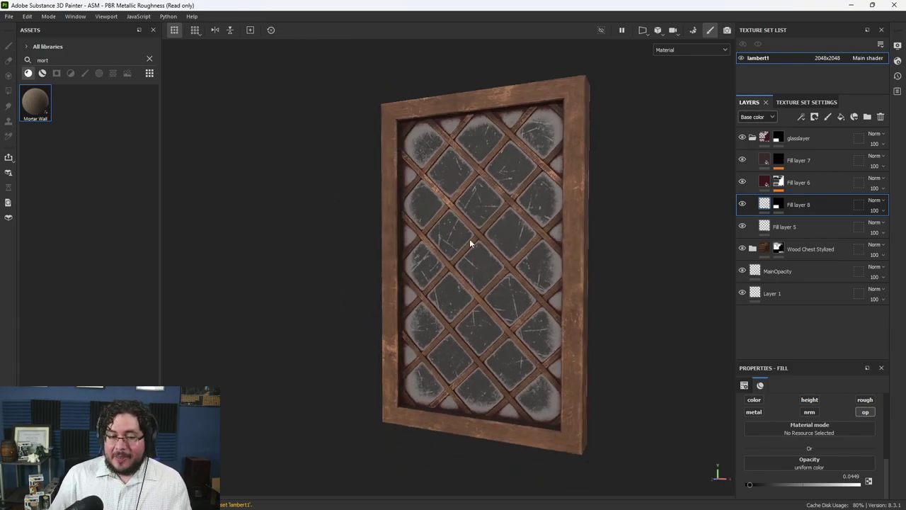
pyautogui.keyDown('alt'); pyautogui.moveTo(541, 299); pyautogui.dragTo(495, 266, button='middle'); pyautogui.keyUp('alt')
pyautogui.keyDown('alt'); pyautogui.moveTo(495, 267); pyautogui.dragTo(520, 280); pyautogui.keyUp('alt')
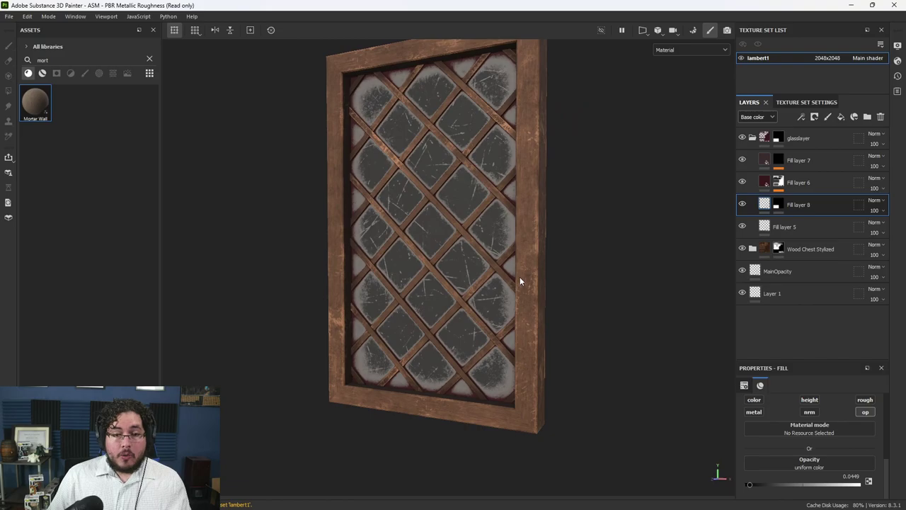